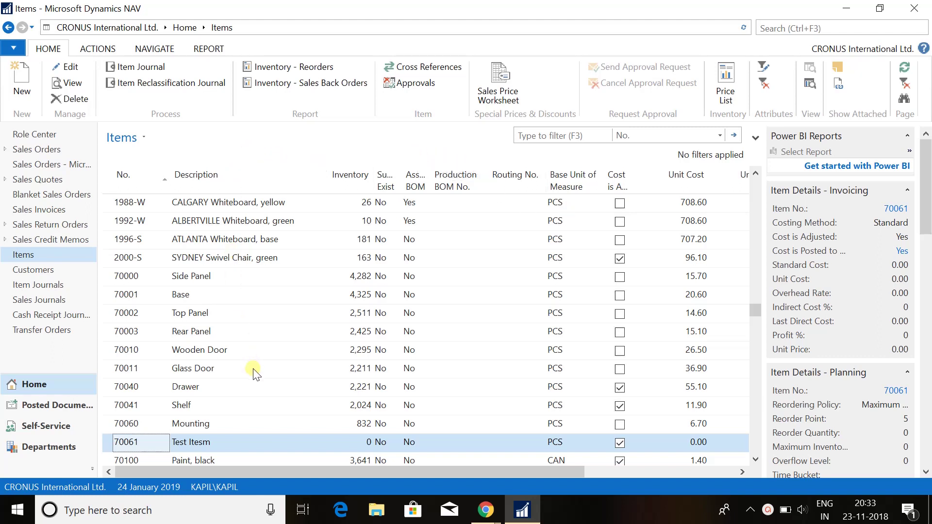
- Select item 70061 'Test Itesm', open its card for editing and show its Navigate commands
{"action": "left_click", "coordinate": [145, 451]}
{"action": "left_click", "coordinate": [65, 70]}
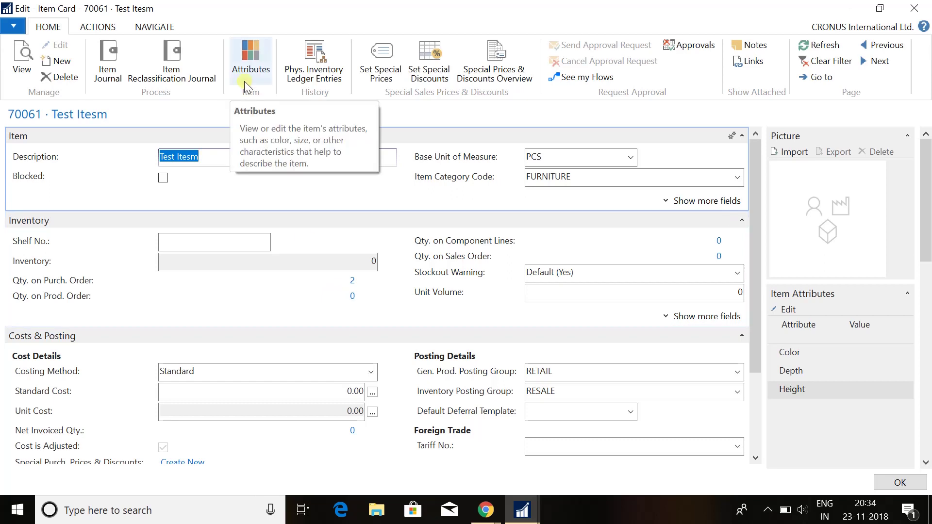
{"action": "left_click", "coordinate": [157, 27]}
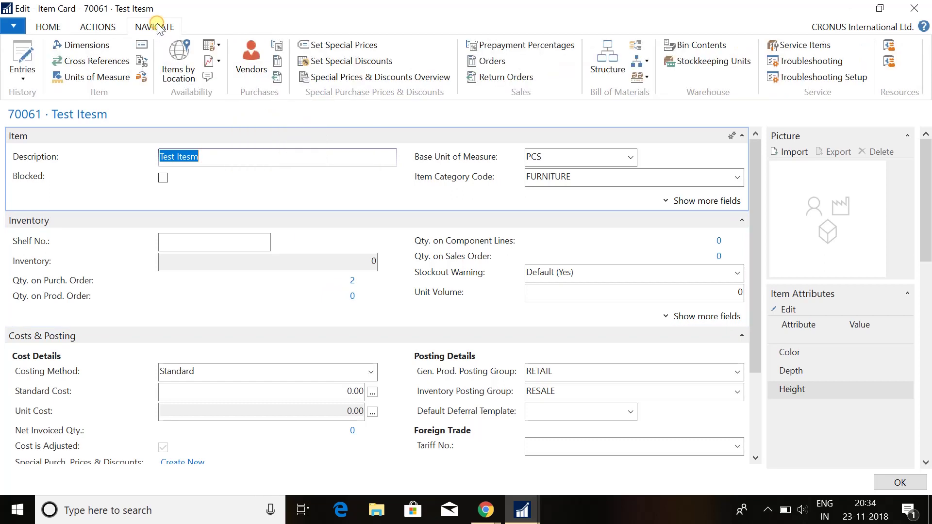
- Open item 70061's vendor catalog and enter vendor 10000 on a new line
{"action": "left_click", "coordinate": [249, 73]}
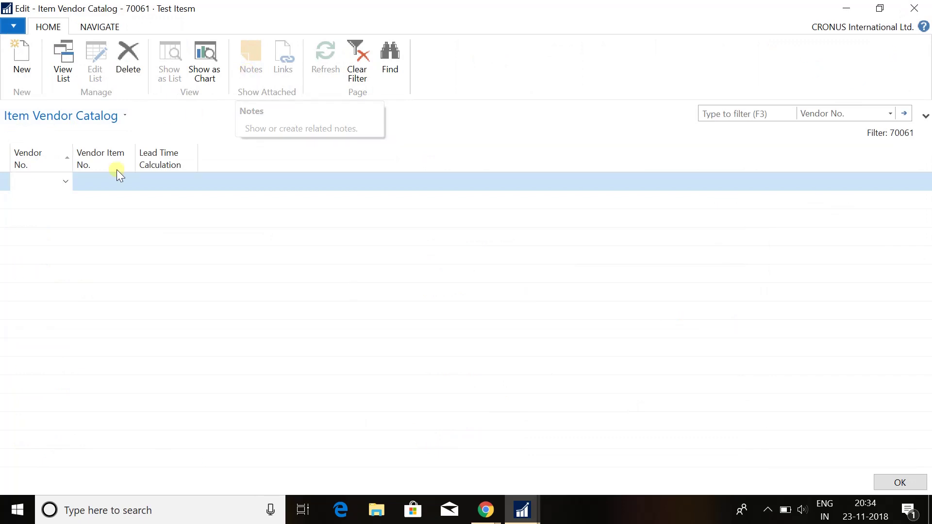
{"action": "left_click", "coordinate": [43, 180]}
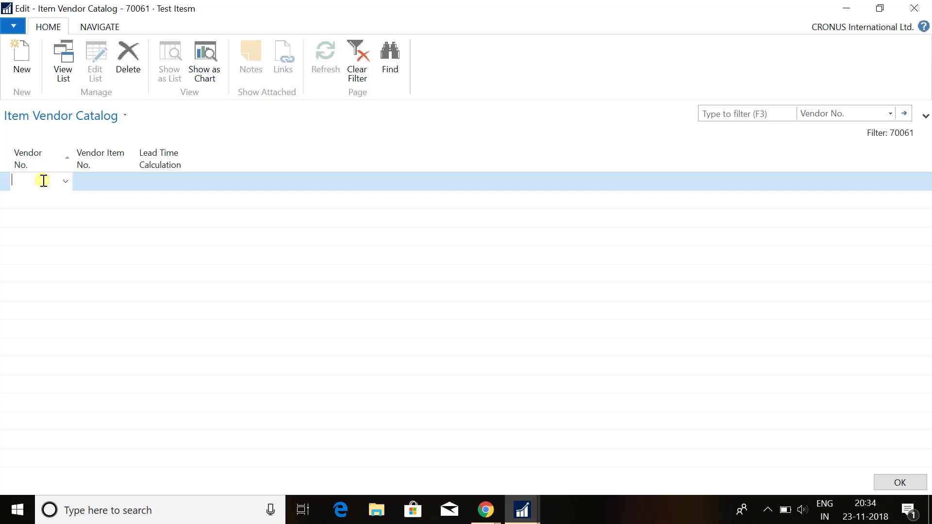
{"action": "type", "text": "10"}
{"action": "type", "text": "000"}
{"action": "key", "text": "Tab"}
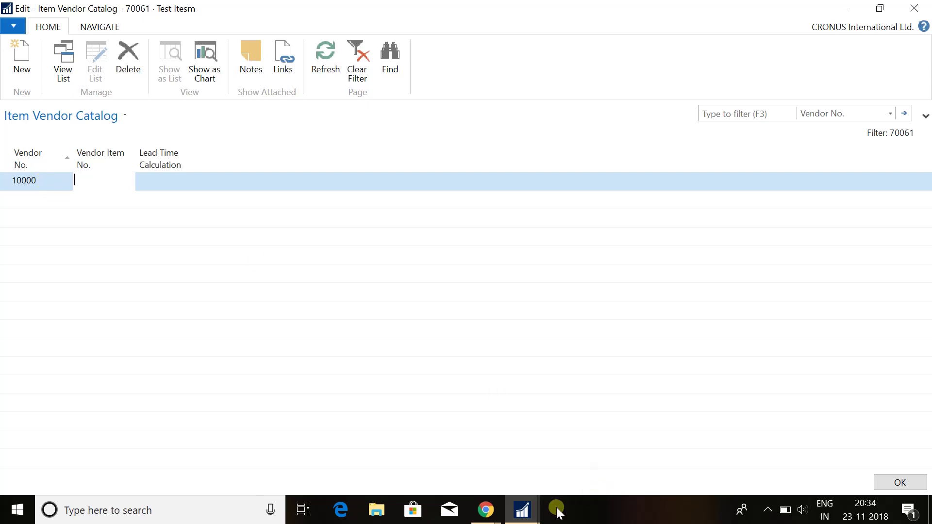
{"action": "mouse_move", "coordinate": [521, 511]}
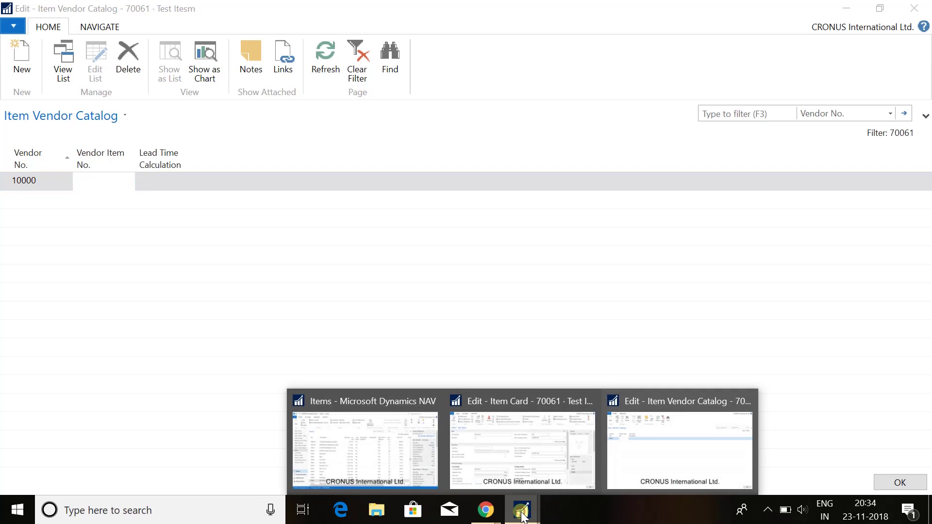
{"action": "left_click", "coordinate": [527, 454]}
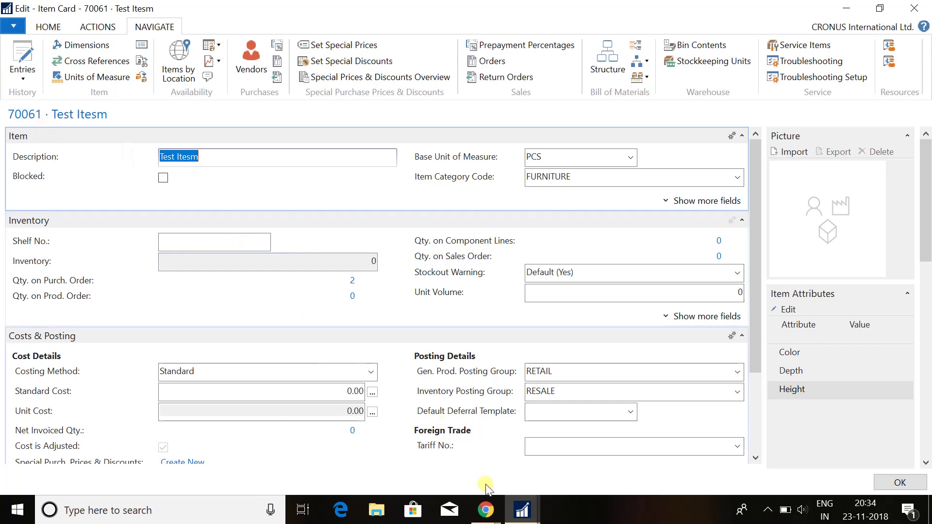
{"action": "left_click", "coordinate": [525, 517]}
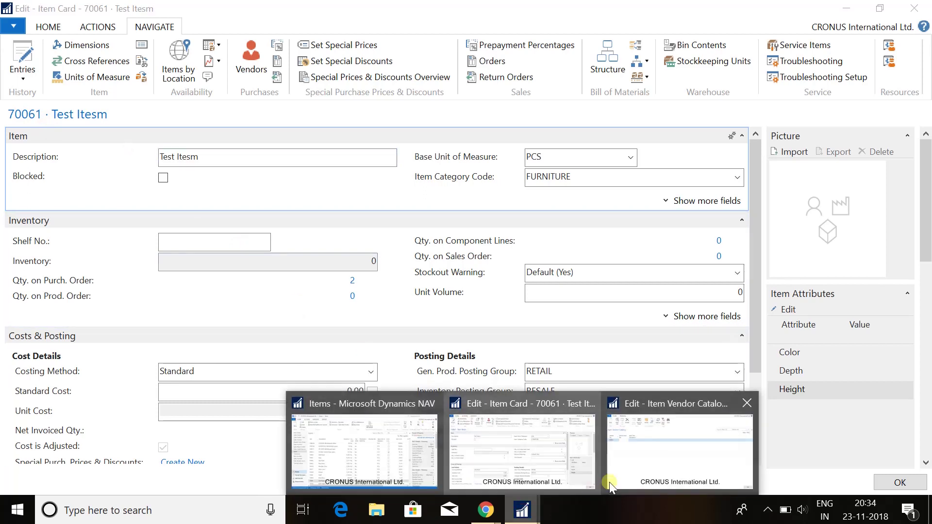
{"action": "left_click", "coordinate": [638, 481]}
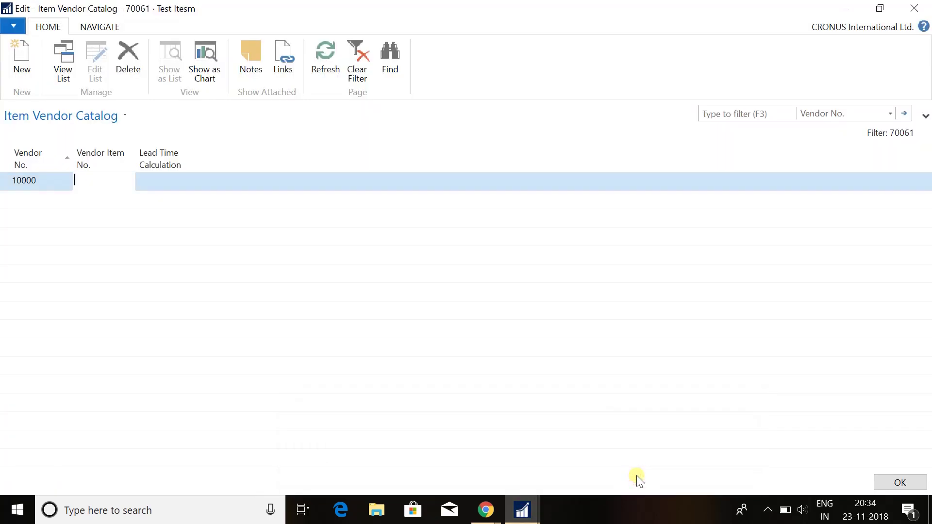
- Give vendor 10000's catalog line vendor item number Abc and lead time 1D
{"action": "type", "text": "Abc"}
{"action": "key", "text": "Tab"}
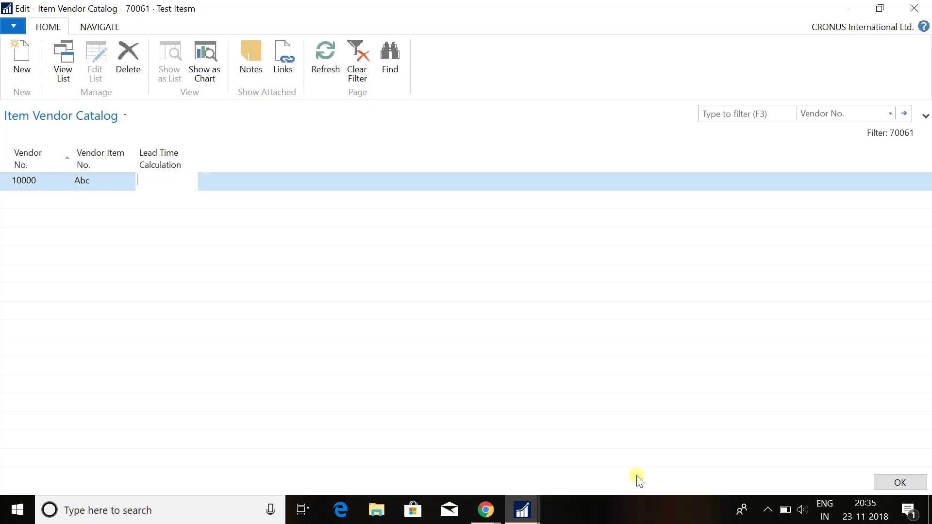
{"action": "type", "text": "1d"}
{"action": "key", "text": "Return"}
{"action": "key", "text": "Up"}
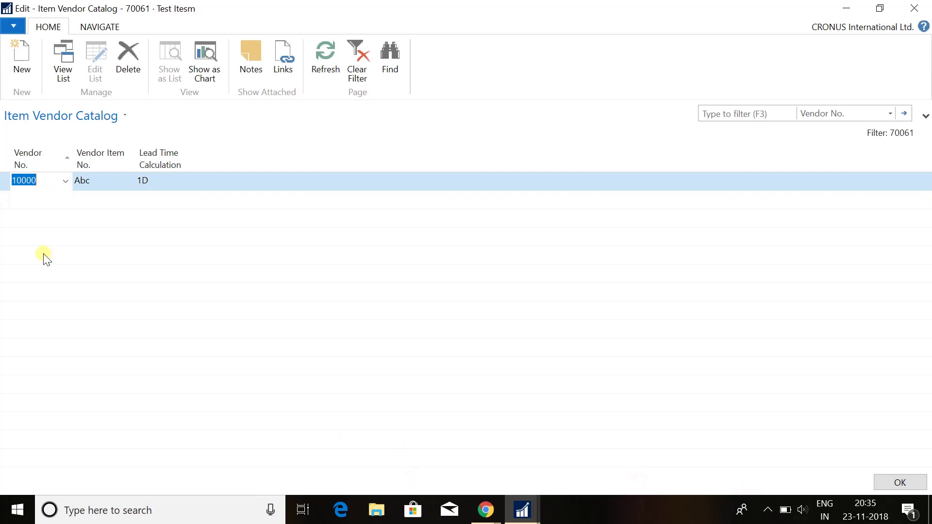
- Add a catalog line for vendor 20000 with vendor item number DEF and lead time 2D
{"action": "left_click", "coordinate": [39, 202]}
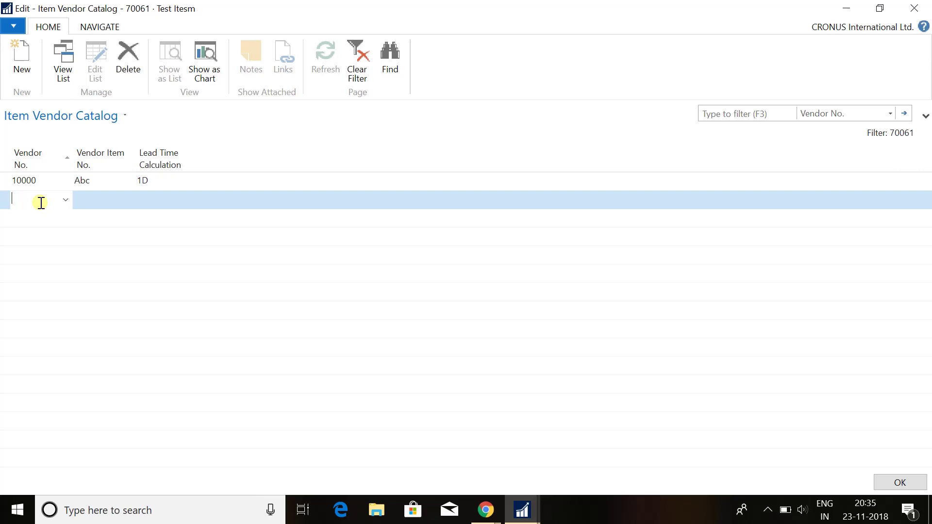
{"action": "type", "text": "2"}
{"action": "type", "text": "000"}
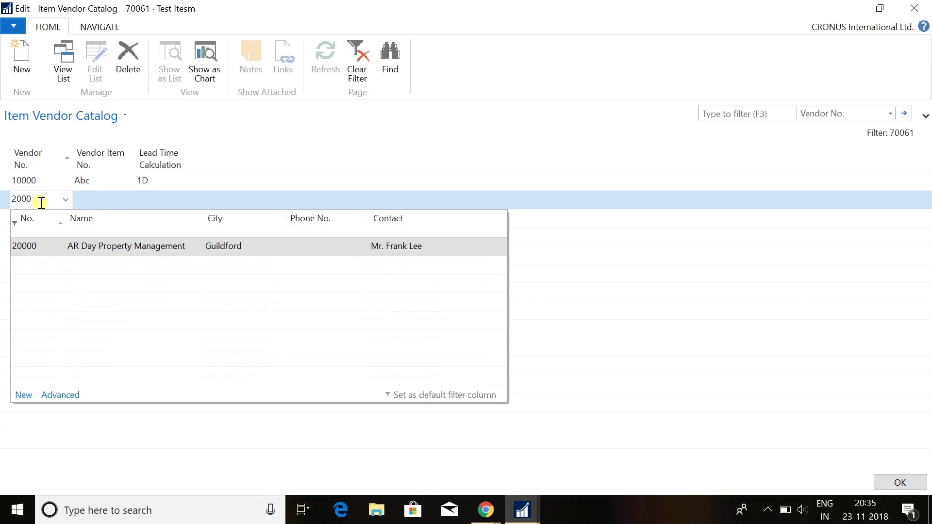
{"action": "type", "text": "0"}
{"action": "key", "text": "Tab"}
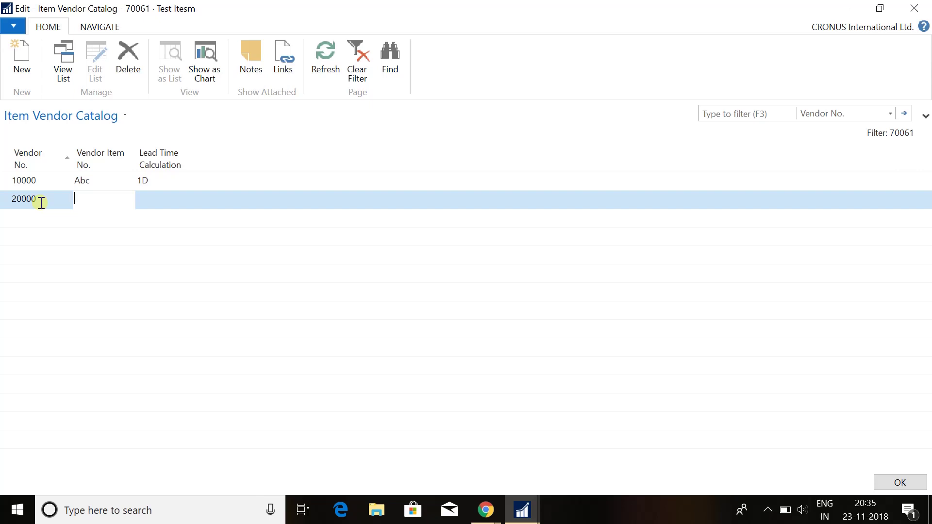
{"action": "type", "text": "def"}
{"action": "key", "text": "Tab"}
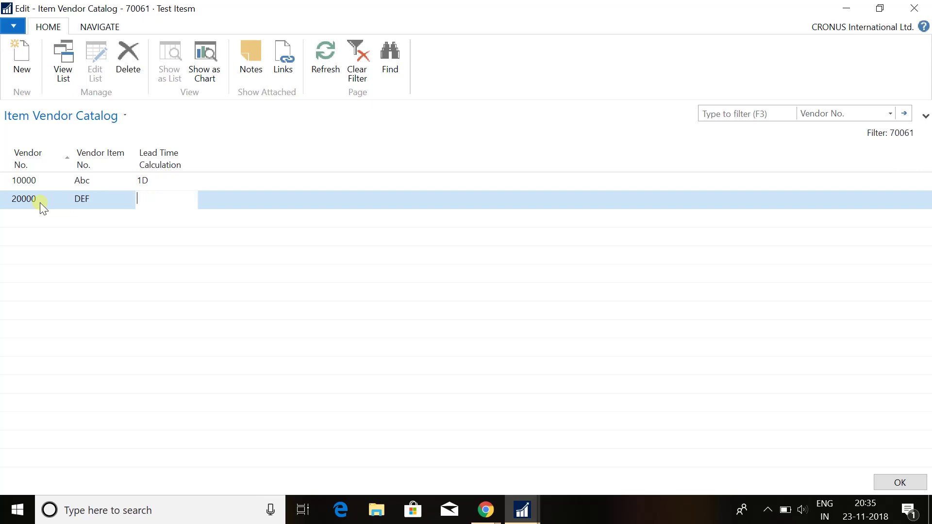
{"action": "type", "text": "2d"}
{"action": "key", "text": "Up"}
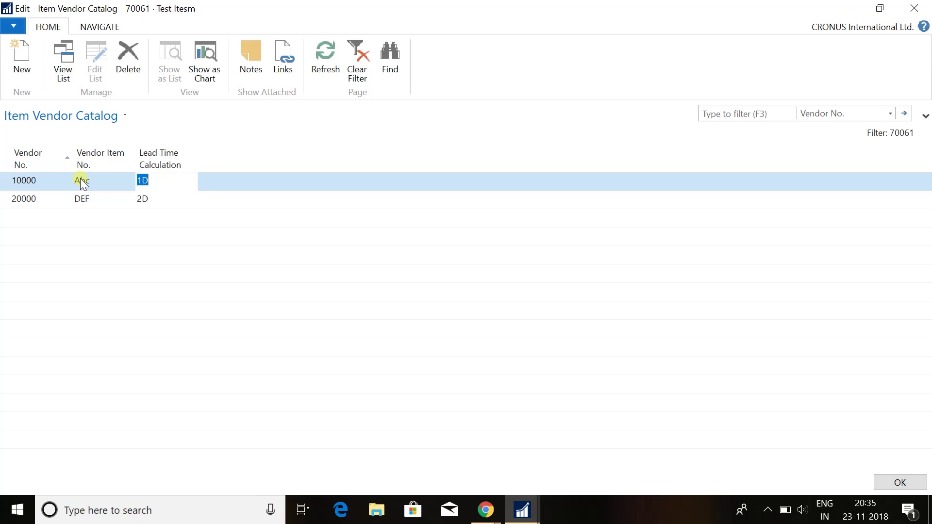
- Switch between the item card and vendor catalog, then select vendor 10000's and 20000's lines
{"action": "left_click", "coordinate": [522, 517]}
{"action": "mouse_move", "coordinate": [522, 511]}
{"action": "left_click", "coordinate": [518, 477]}
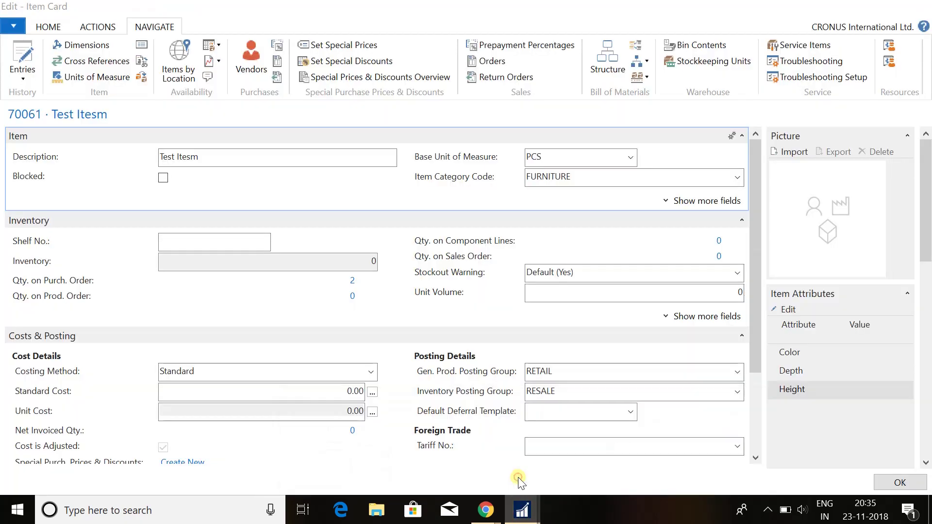
{"action": "left_click", "coordinate": [521, 518]}
{"action": "left_click", "coordinate": [662, 478]}
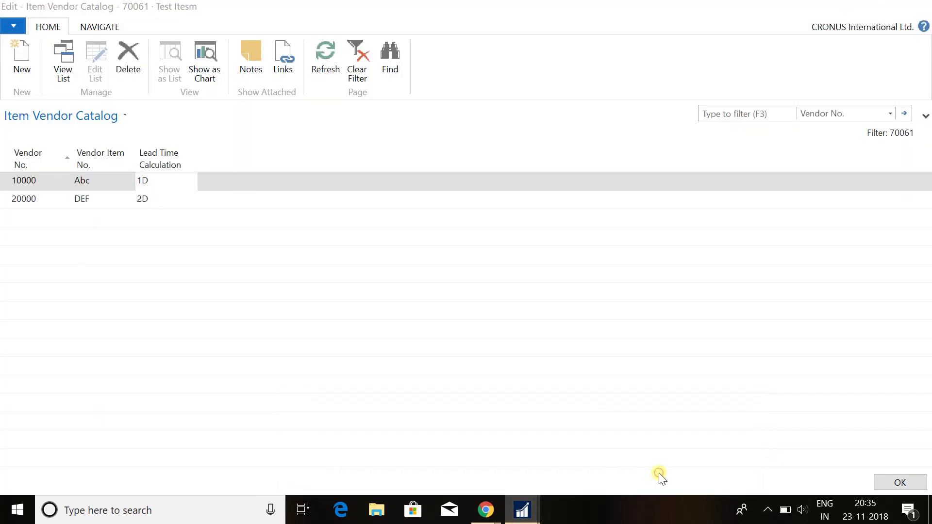
{"action": "left_click", "coordinate": [39, 184]}
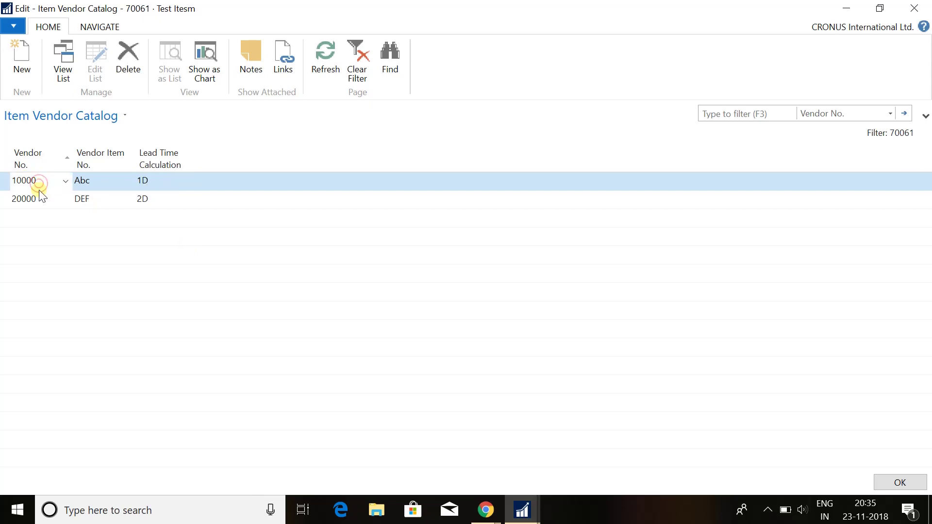
{"action": "left_click", "coordinate": [37, 207]}
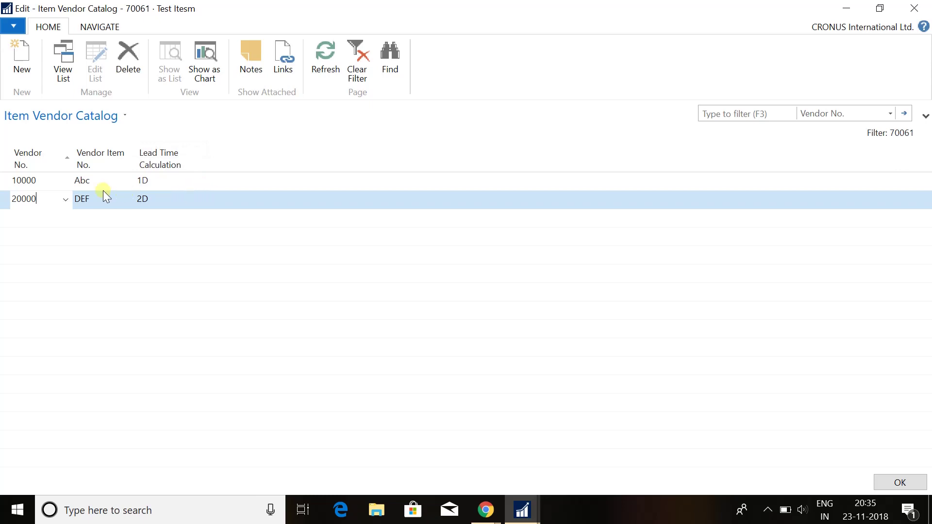
{"action": "left_click", "coordinate": [42, 180]}
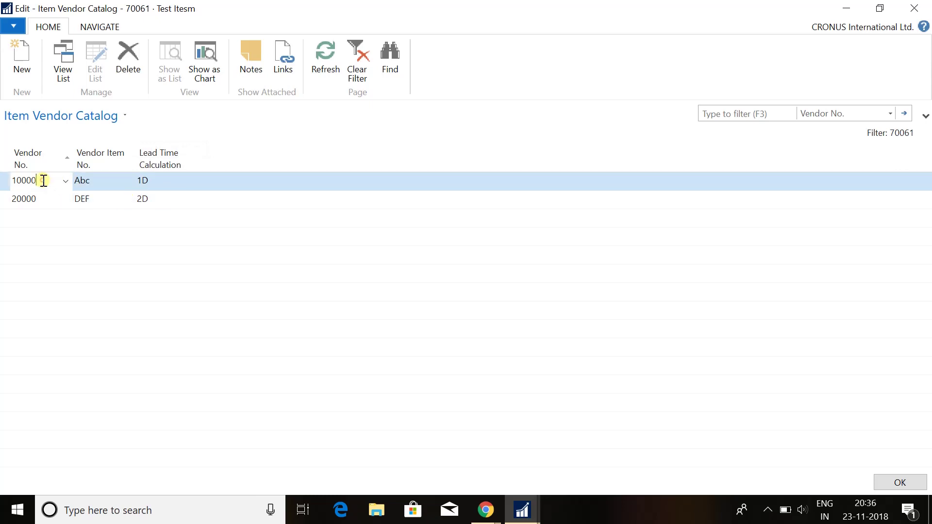
- Open Purchase Prices for vendor 10000 on item 70061 and check its vendor filter
{"action": "left_click", "coordinate": [109, 32]}
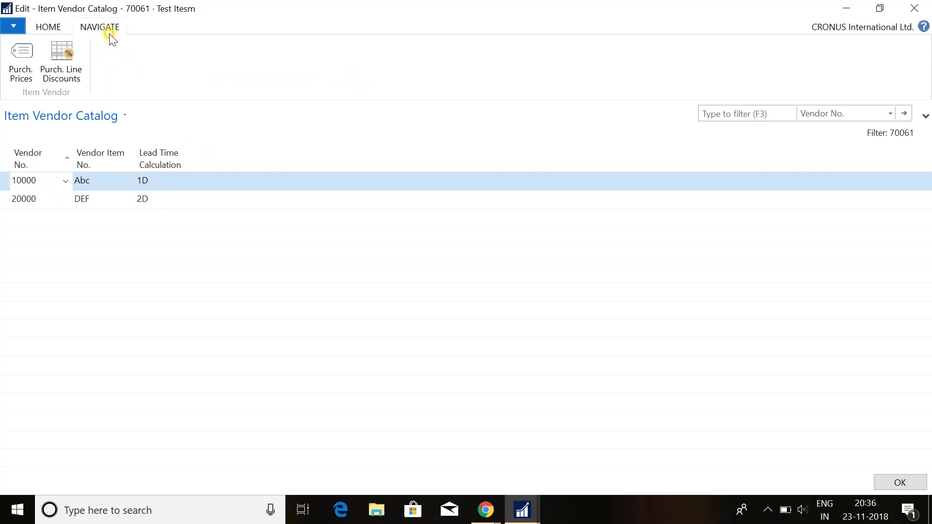
{"action": "left_click", "coordinate": [24, 71]}
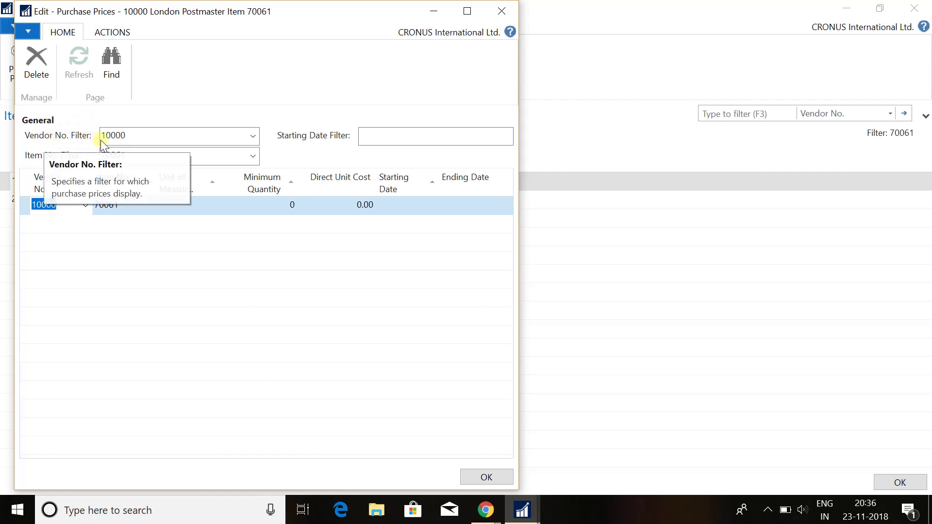
{"action": "left_click", "coordinate": [154, 140]}
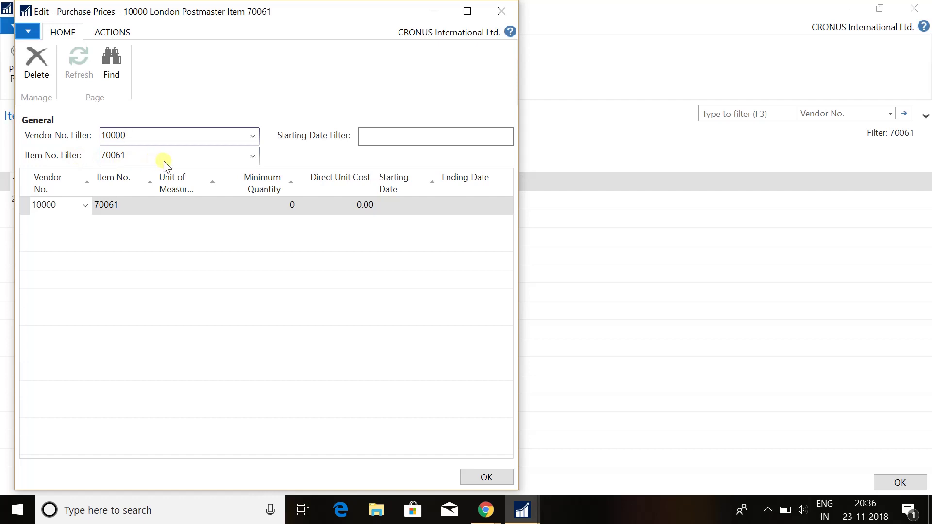
- Enter a PCS price line: minimum 1, cost 1,000, valid 01-01-2018 to 31-12-2018
{"action": "left_click", "coordinate": [179, 203]}
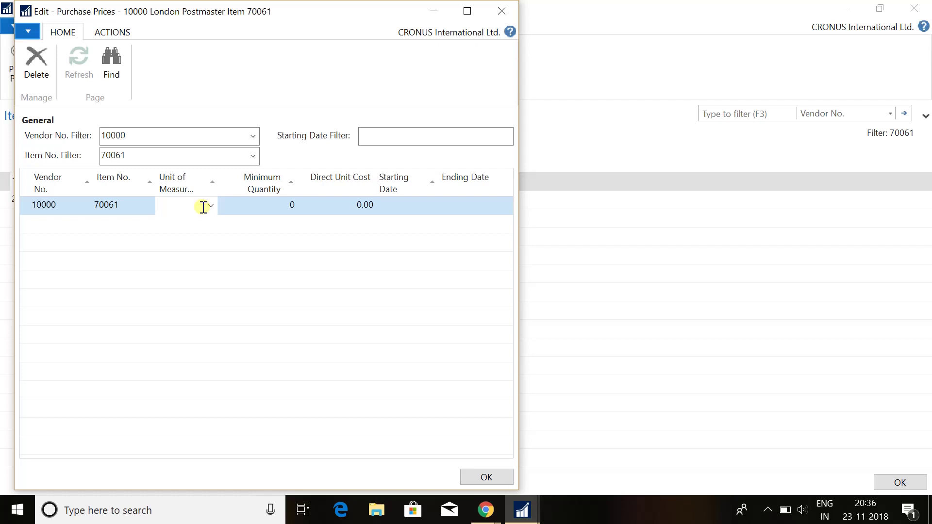
{"action": "type", "text": "p"}
{"action": "type", "text": "cs"}
{"action": "key", "text": "Tab"}
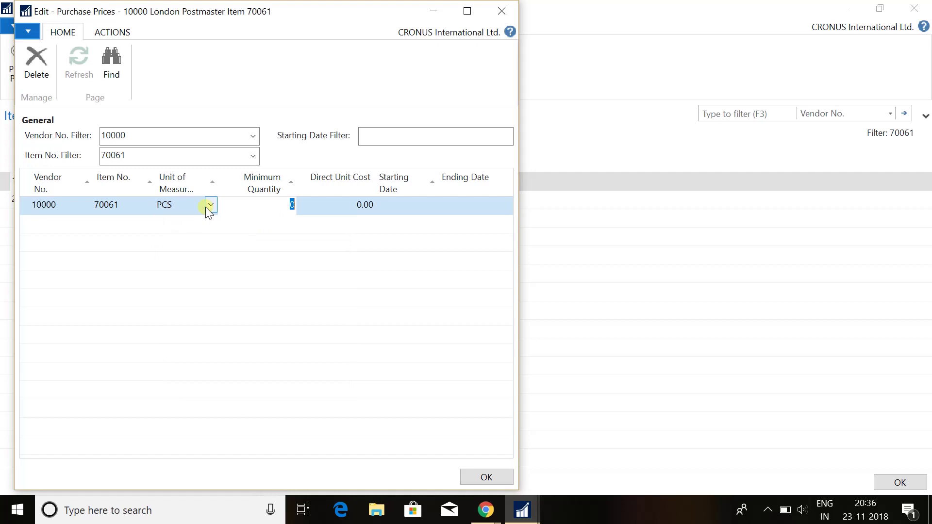
{"action": "type", "text": "1"}
{"action": "key", "text": "Tab"}
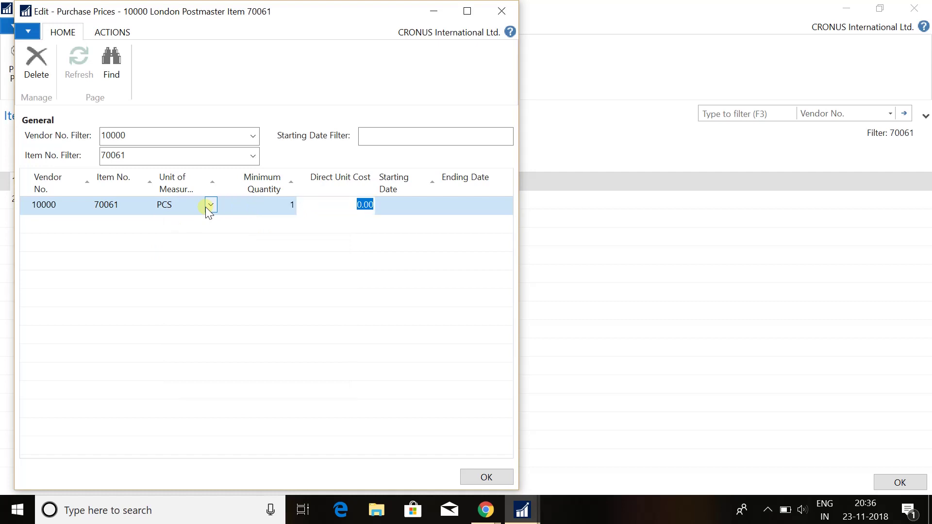
{"action": "type", "text": "1"}
{"action": "type", "text": "000"}
{"action": "key", "text": "Tab"}
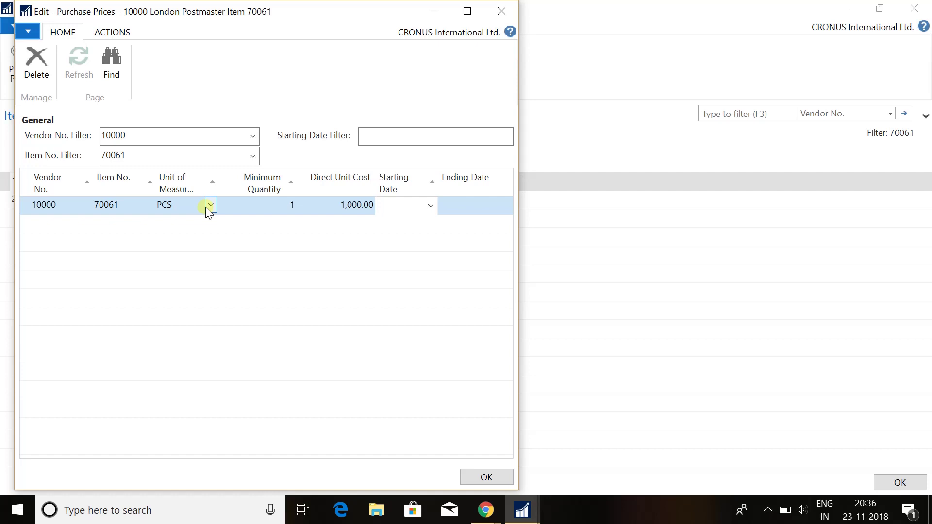
{"action": "type", "text": "01-"}
{"action": "type", "text": "01-20"}
{"action": "type", "text": "18"}
{"action": "key", "text": "Tab"}
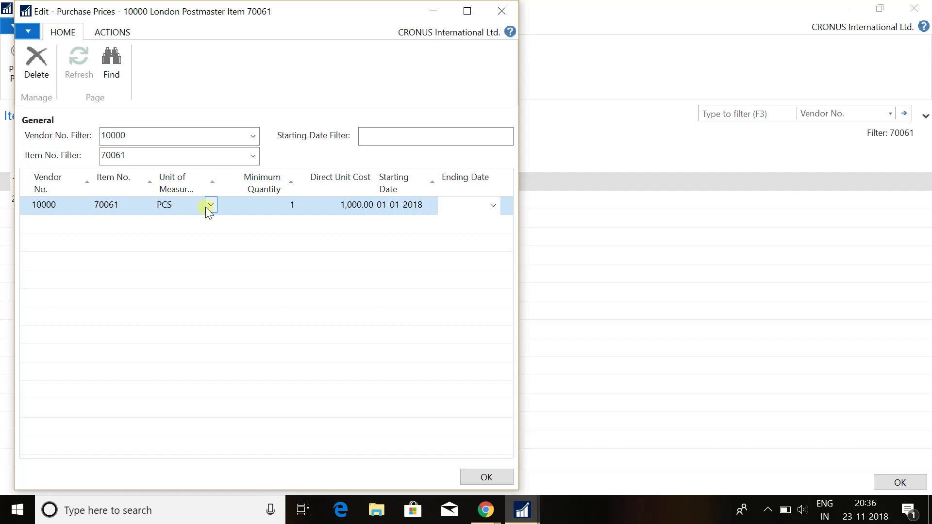
{"action": "type", "text": "31-12-20"}
{"action": "type", "text": "18"}
{"action": "key", "text": "Return"}
{"action": "key", "text": "Up"}
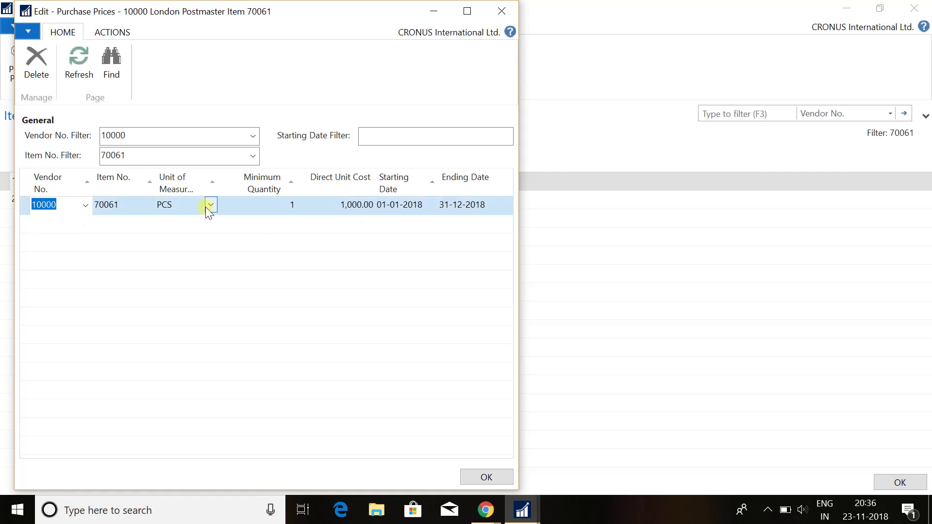
- Add a second PCS price line: minimum 1, cost 2,000, valid 01-01-2019 to 31-12-2019
{"action": "key", "text": "Down"}
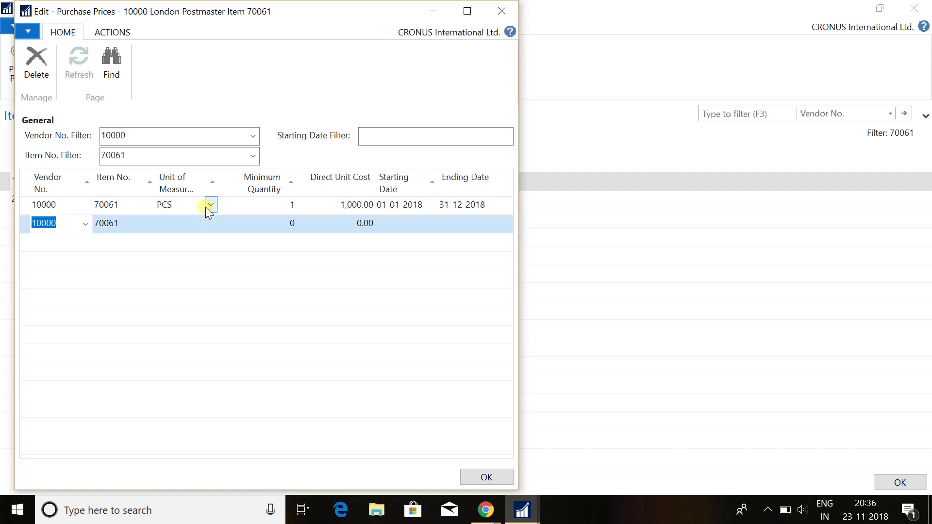
{"action": "key", "text": "Tab"}
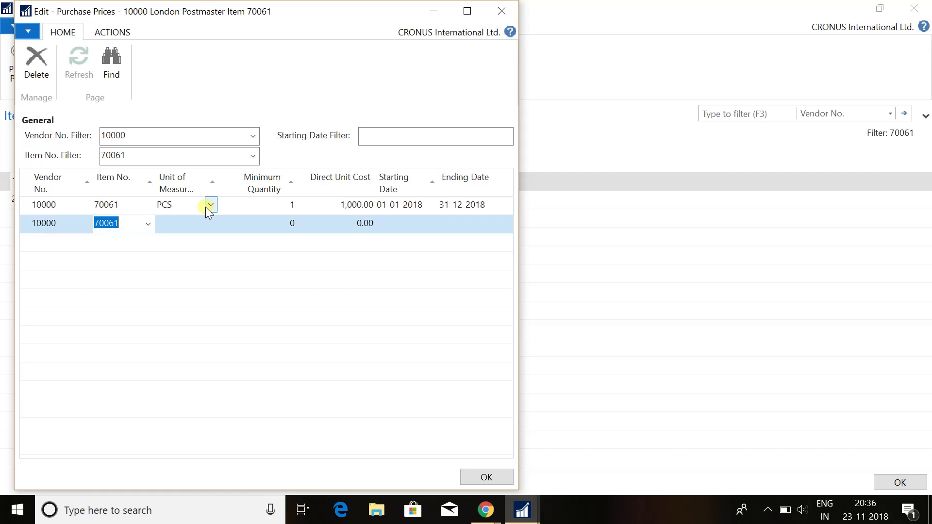
{"action": "key", "text": "Tab"}
{"action": "type", "text": "pc"}
{"action": "key", "text": "Tab"}
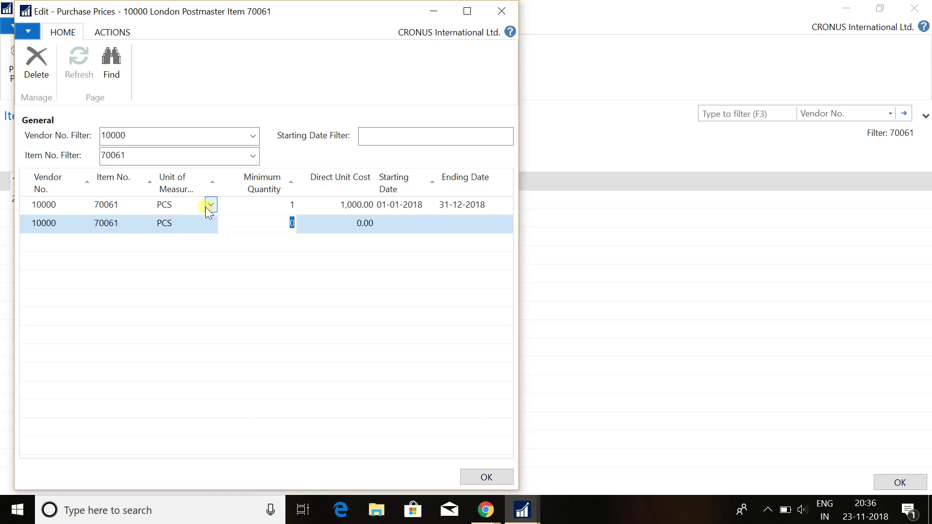
{"action": "type", "text": "1"}
{"action": "key", "text": "Tab"}
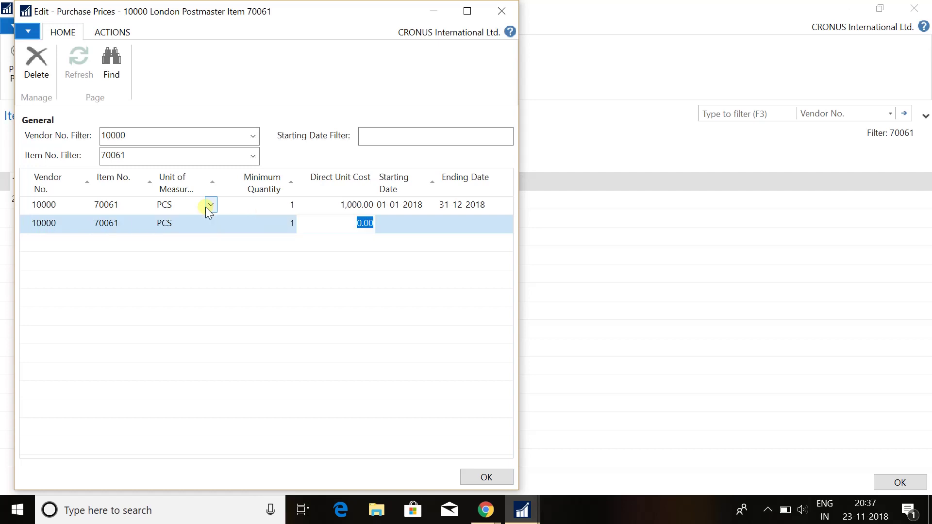
{"action": "type", "text": "2,000"}
{"action": "key", "text": "Tab"}
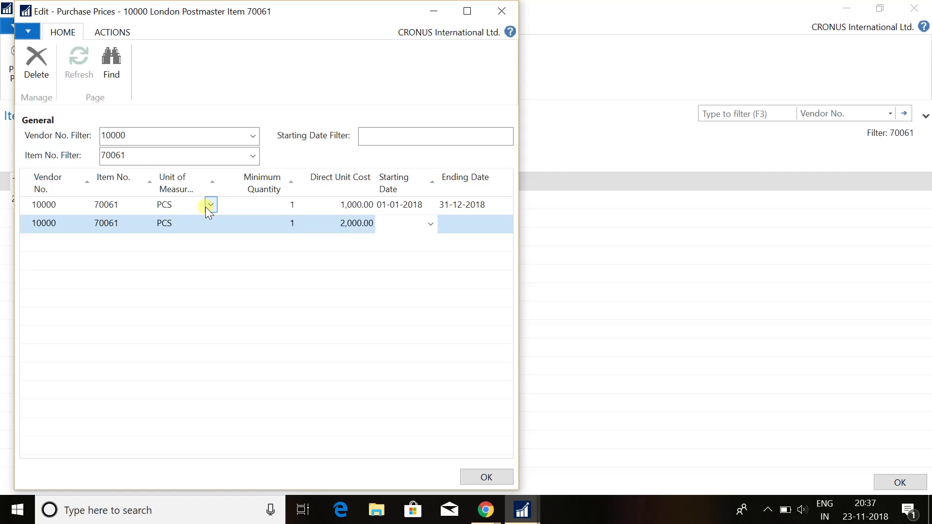
{"action": "type", "text": "01-"}
{"action": "type", "text": "01-20"}
{"action": "type", "text": "19"}
{"action": "key", "text": "Tab"}
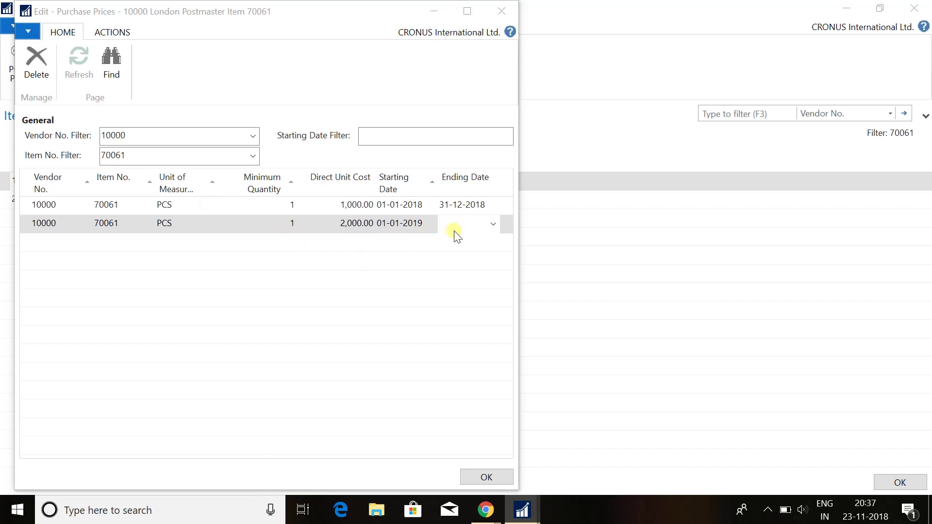
{"action": "left_click", "coordinate": [471, 227]}
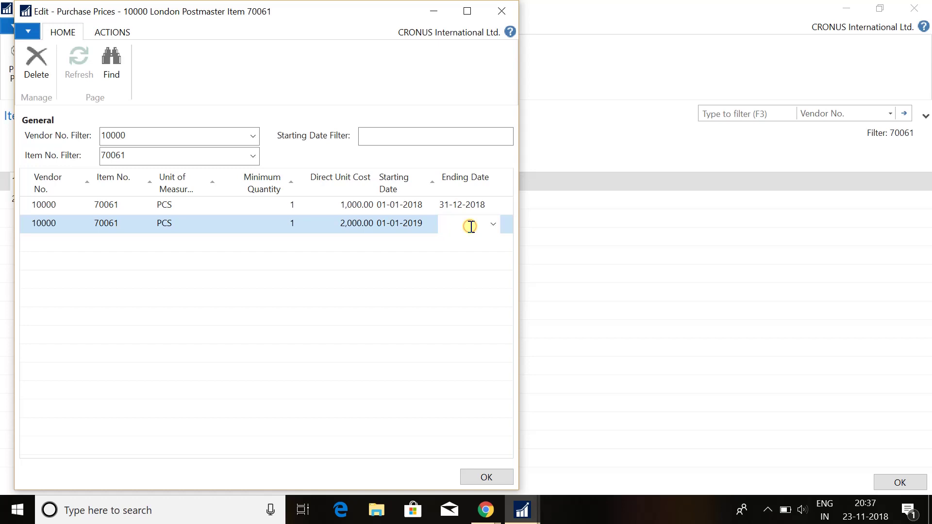
{"action": "type", "text": "31-12-201"}
{"action": "type", "text": "9"}
{"action": "key", "text": "Up"}
{"action": "left_click", "coordinate": [470, 226]}
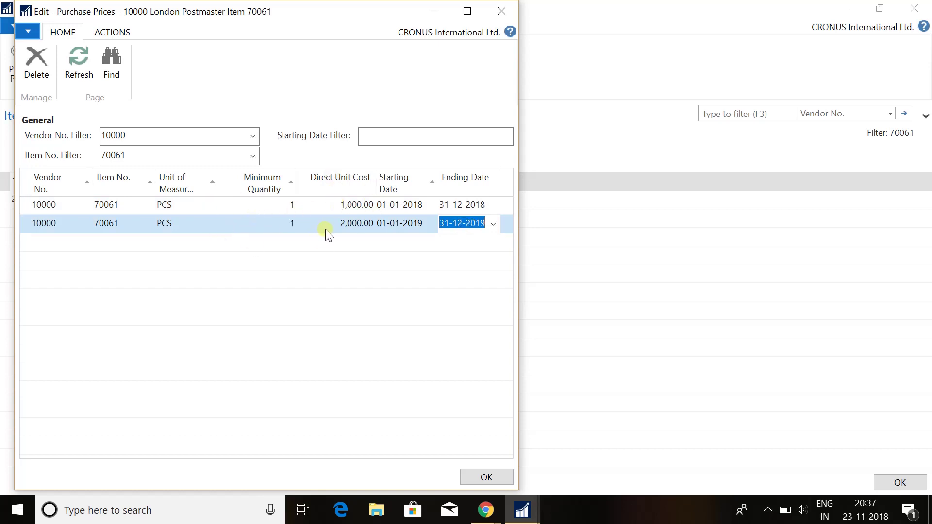
{"action": "left_click", "coordinate": [124, 209]}
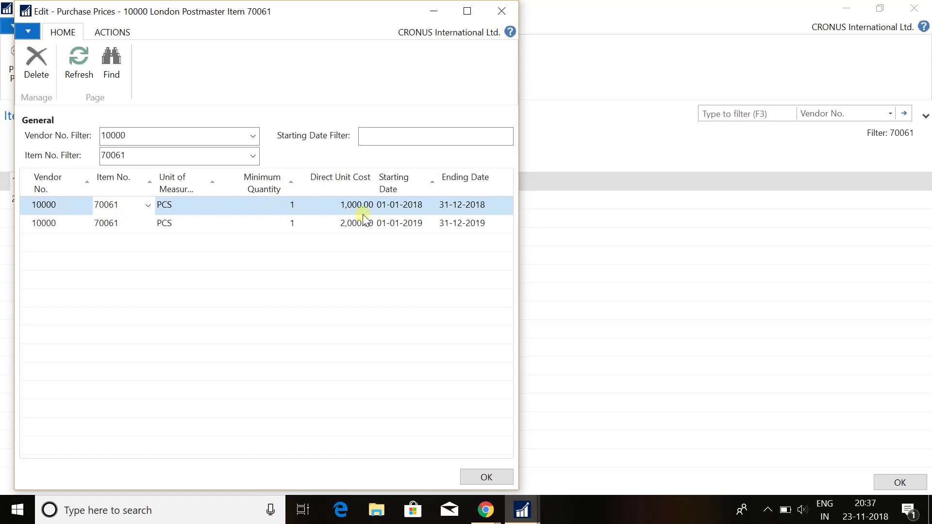
{"action": "left_click", "coordinate": [54, 206]}
{"action": "left_click", "coordinate": [350, 206]}
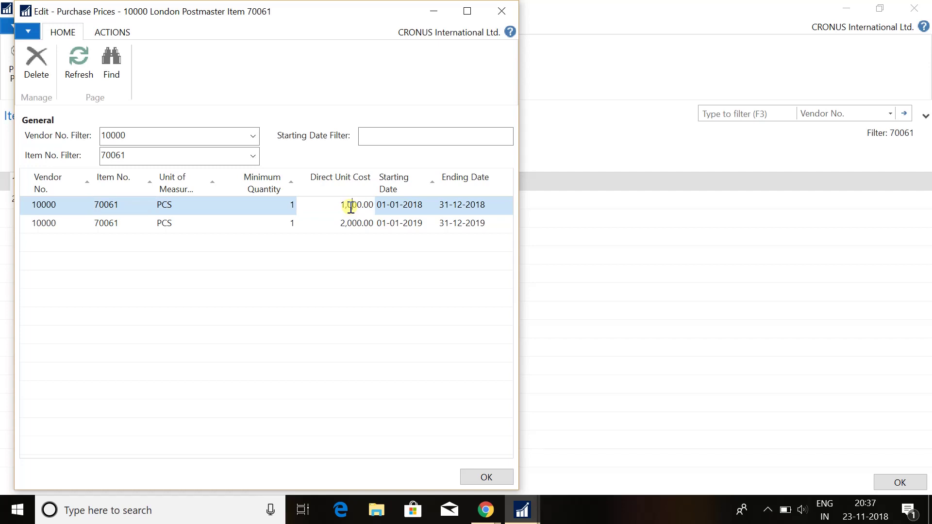
{"action": "left_click", "coordinate": [382, 207]}
{"action": "left_click", "coordinate": [398, 222]}
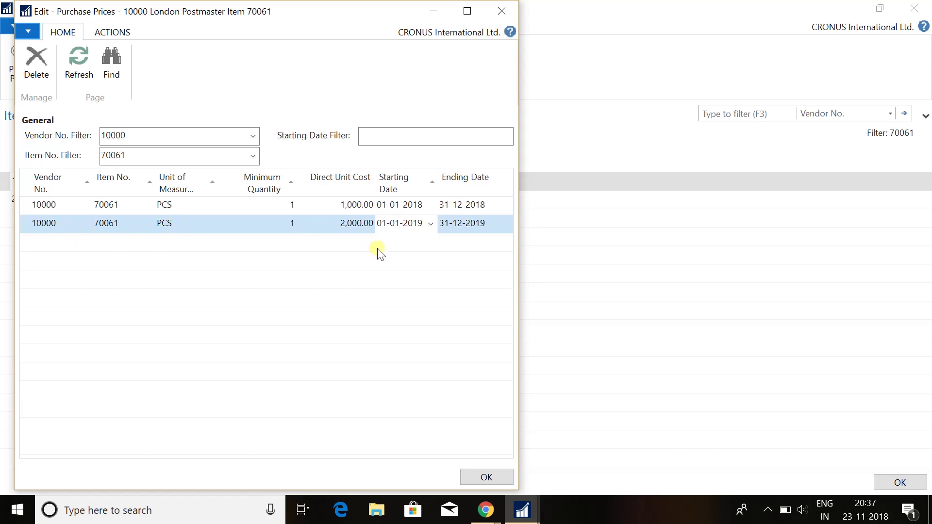
{"action": "left_click", "coordinate": [342, 223]}
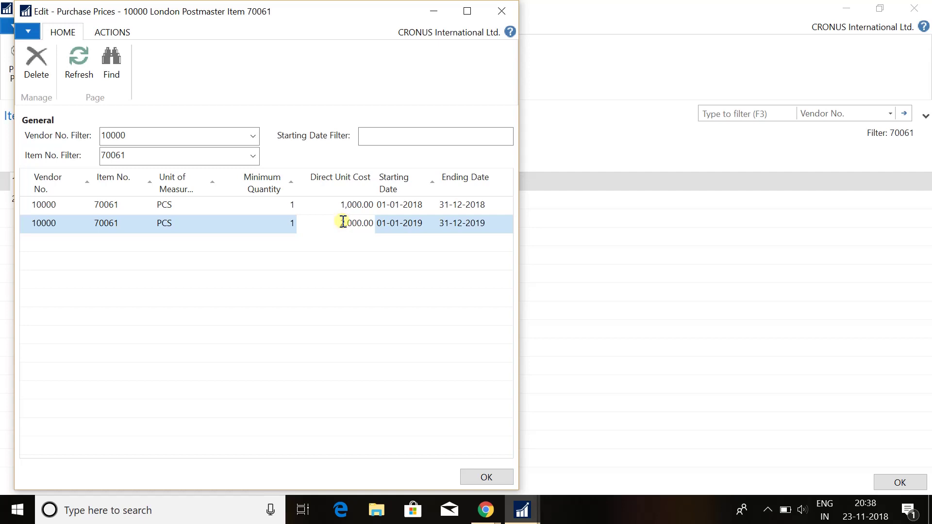
{"action": "key", "text": "Up"}
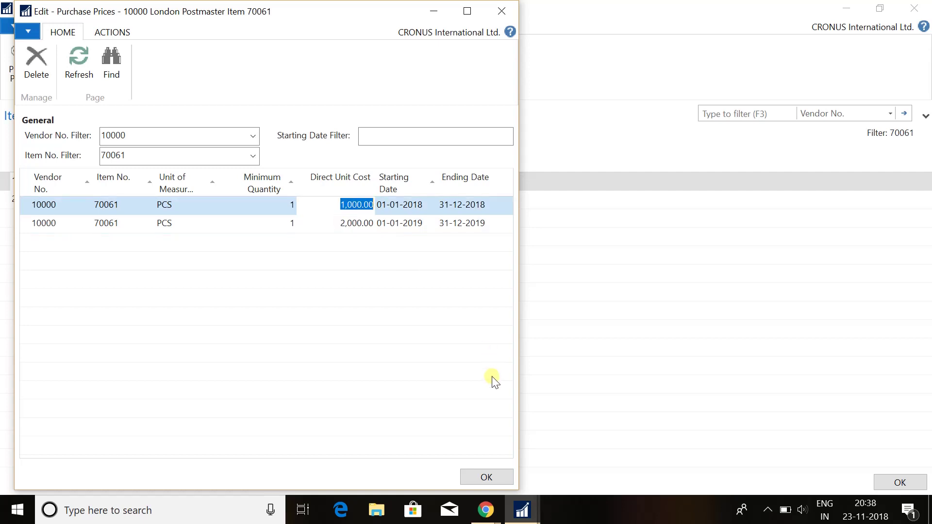
- Close vendor 10000's prices and open Purchase Prices for vendor 20000
{"action": "left_click", "coordinate": [483, 478]}
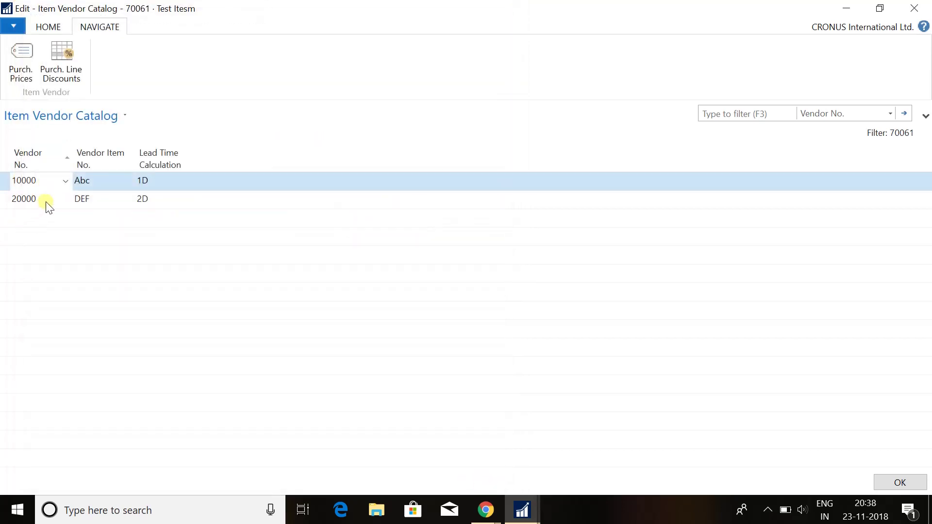
{"action": "left_click", "coordinate": [46, 200]}
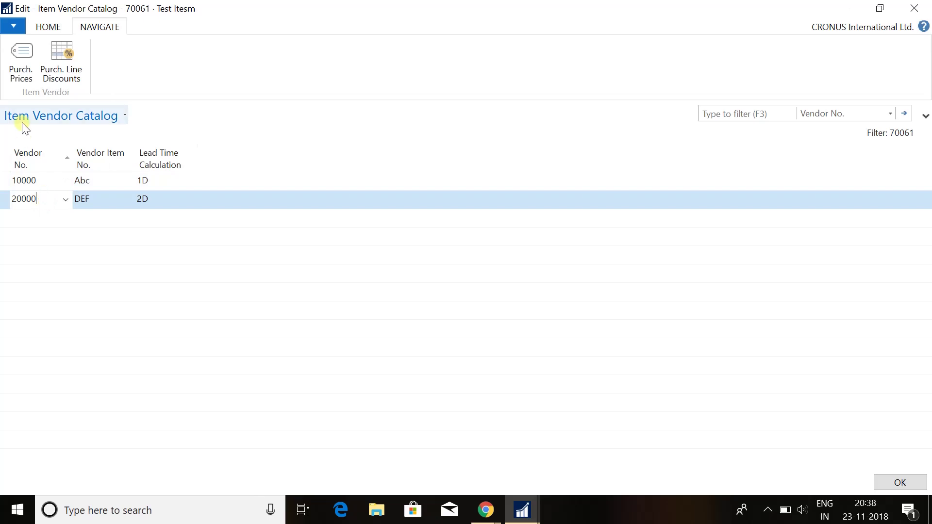
{"action": "left_click", "coordinate": [23, 60]}
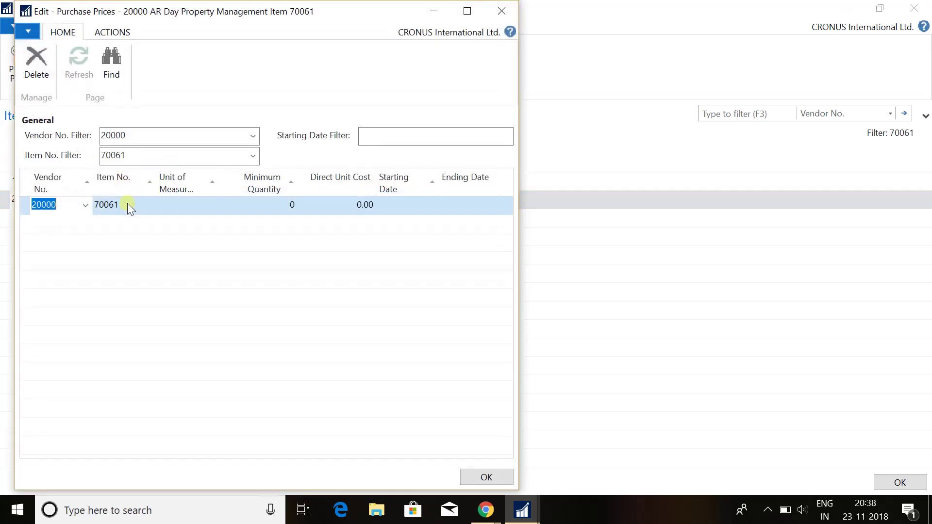
- Enter vendor 20000's PCS line: minimum 1, cost 1,000, valid 01-01-2018 to 31-12-2018
{"action": "key", "text": "Tab"}
{"action": "key", "text": "Tab"}
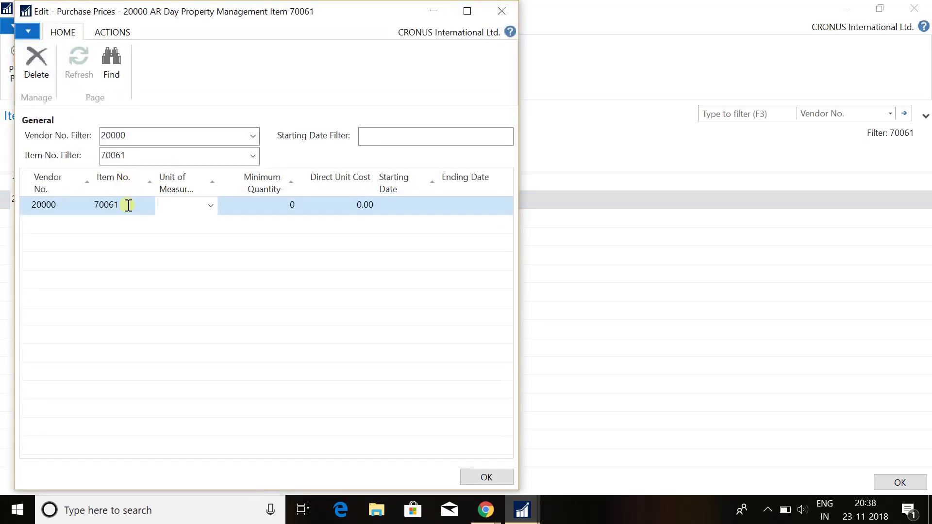
{"action": "type", "text": "pc"}
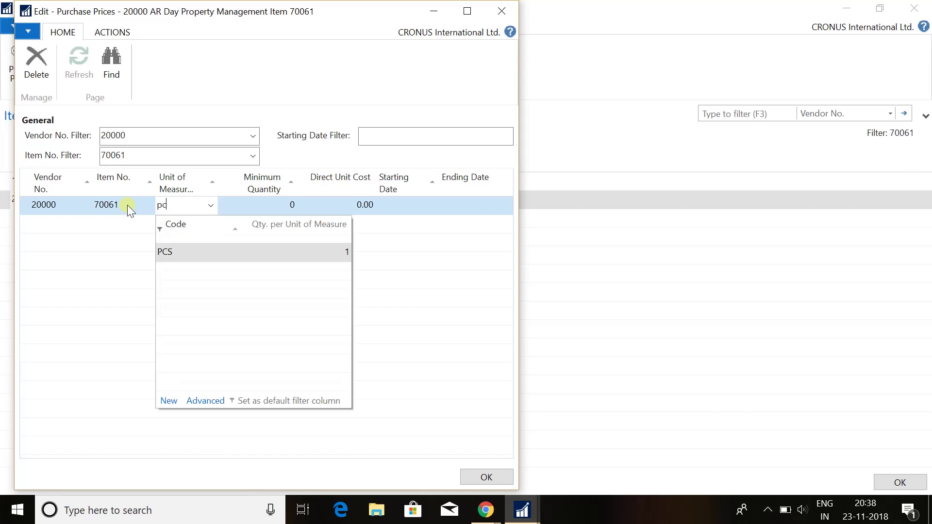
{"action": "type", "text": "s"}
{"action": "key", "text": "Tab"}
{"action": "type", "text": "1"}
{"action": "key", "text": "Tab"}
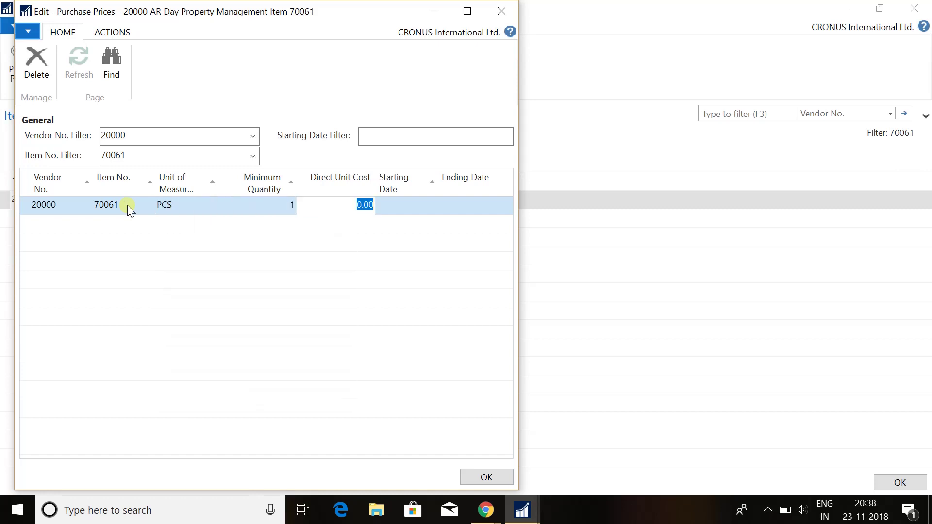
{"action": "type", "text": "1,0"}
{"action": "type", "text": "000"}
{"action": "key", "text": "Tab"}
{"action": "type", "text": "01"}
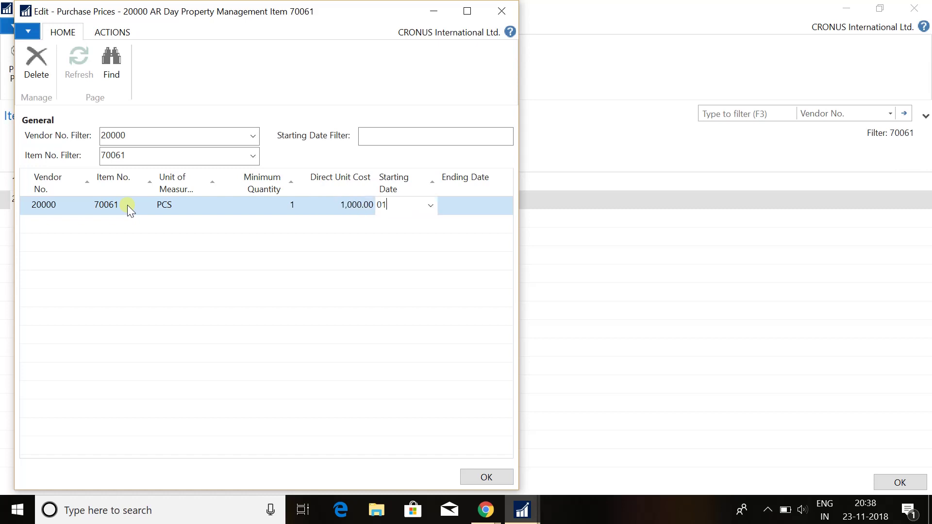
{"action": "type", "text": "-01-2018"}
{"action": "key", "text": "Tab"}
{"action": "type", "text": "31"}
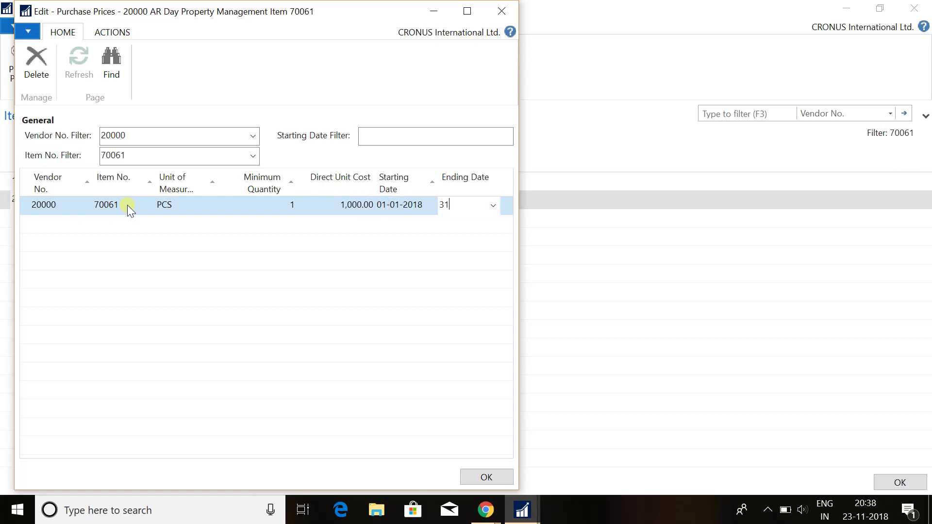
{"action": "type", "text": "1218"}
{"action": "key", "text": "Tab"}
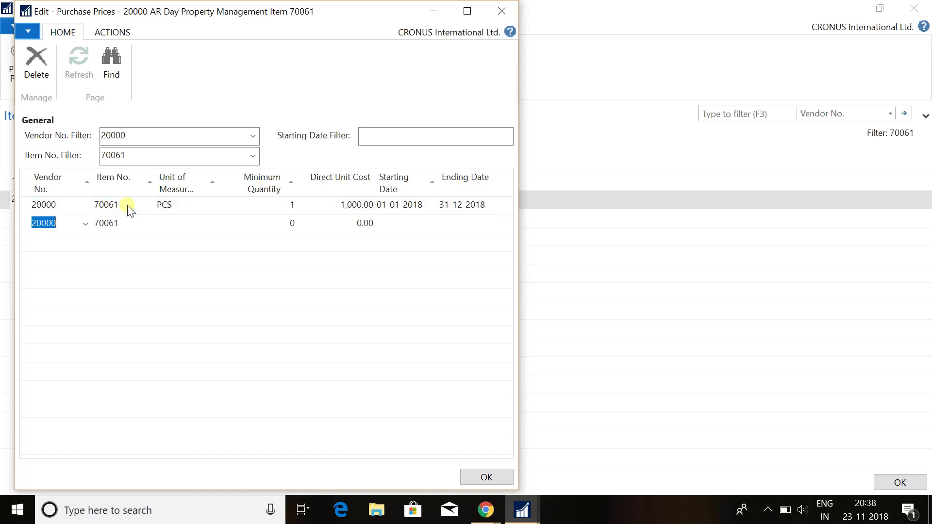
- Add vendor 20000's 2019 PCS line at 2,000, minimum 1, and close the prices
{"action": "key", "text": "Tab"}
{"action": "key", "text": "Tab"}
{"action": "type", "text": "pc"}
{"action": "type", "text": "s"}
{"action": "key", "text": "Tab"}
{"action": "type", "text": "1"}
{"action": "key", "text": "Tab"}
{"action": "type", "text": "2"}
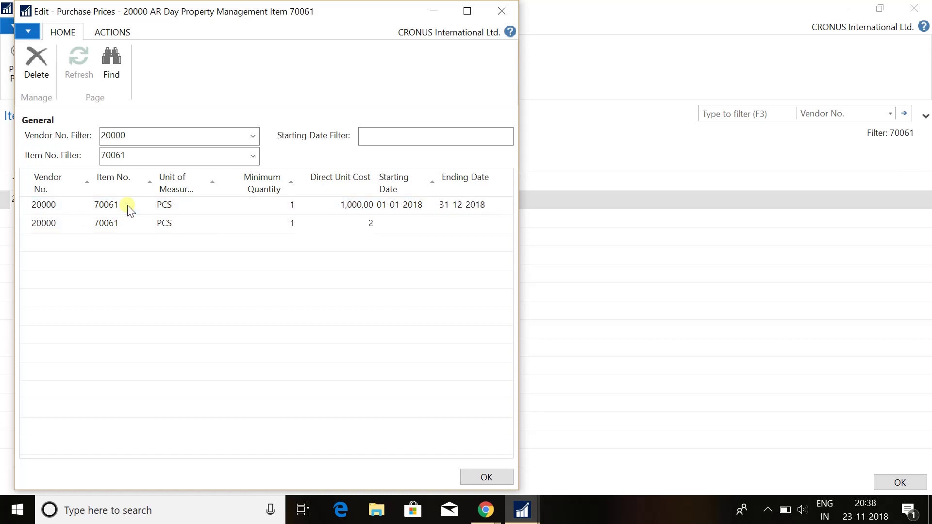
{"action": "type", "text": ",000"}
{"action": "key", "text": "Tab"}
{"action": "type", "text": "01-01-20"}
{"action": "type", "text": "19"}
{"action": "key", "text": "Tab"}
{"action": "type", "text": "311"}
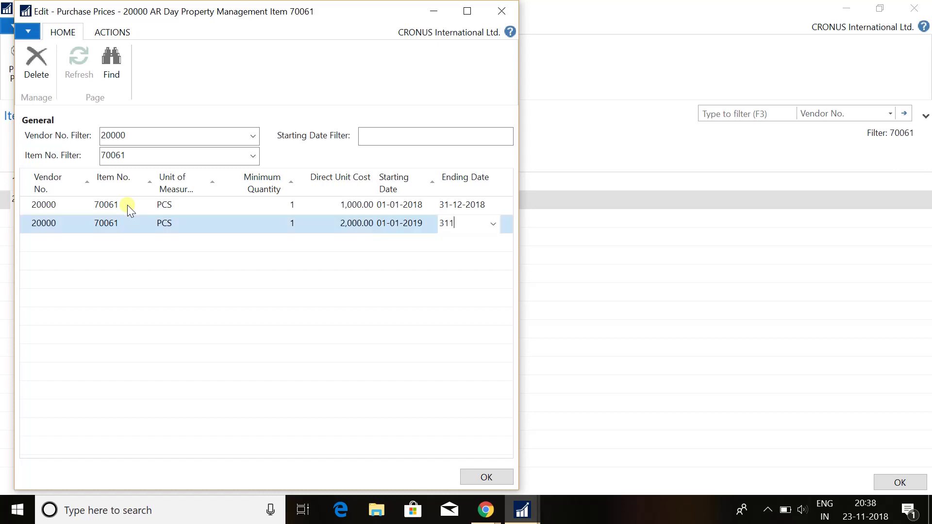
{"action": "type", "text": "219"}
{"action": "key", "text": "Up"}
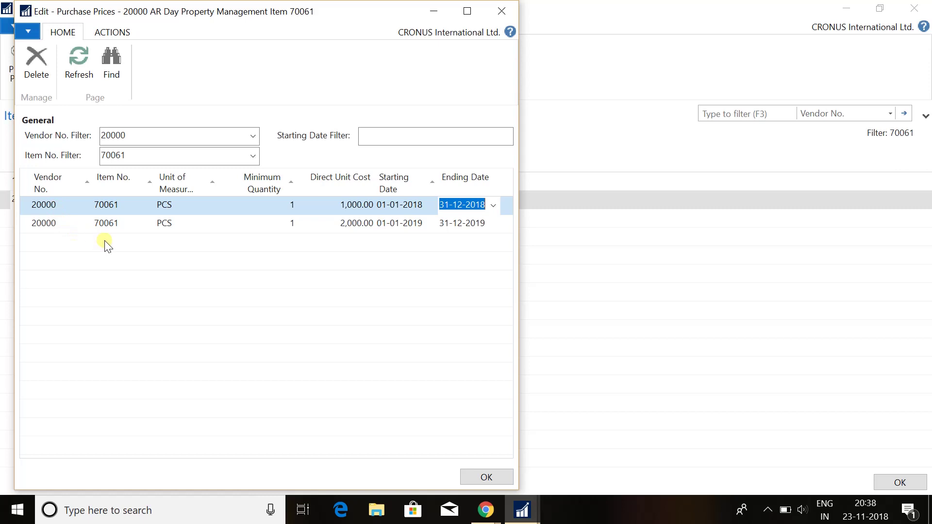
{"action": "left_click", "coordinate": [477, 477]}
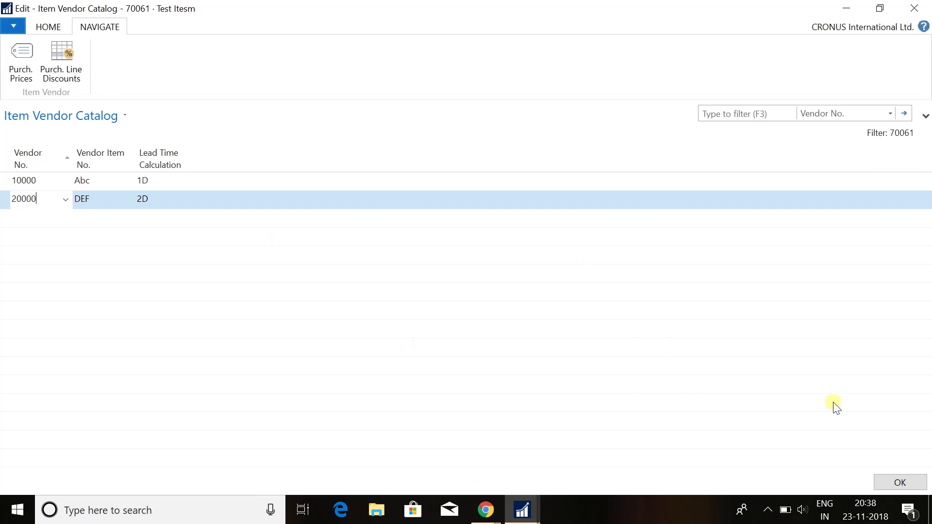
- Close the catalog and item card, search 'purchase order' and start a new purchase order
{"action": "left_click", "coordinate": [897, 486]}
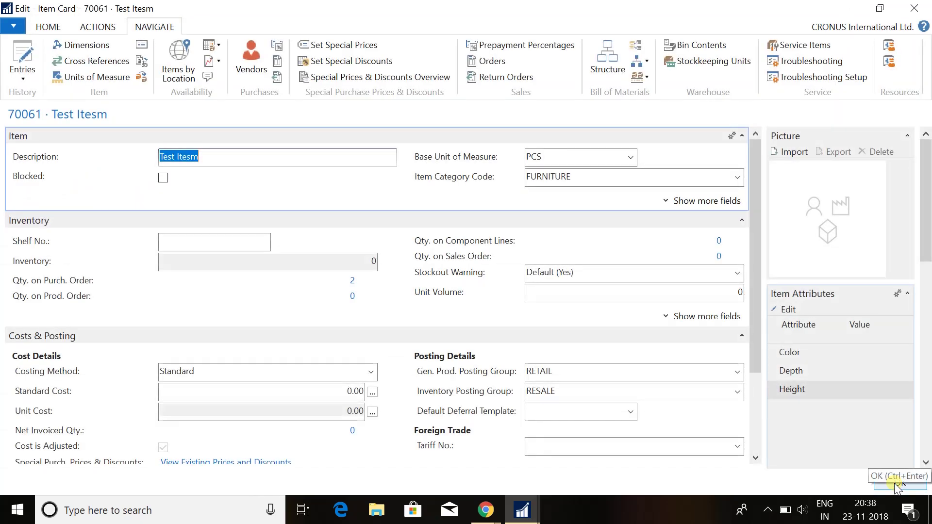
{"action": "left_click", "coordinate": [897, 486]}
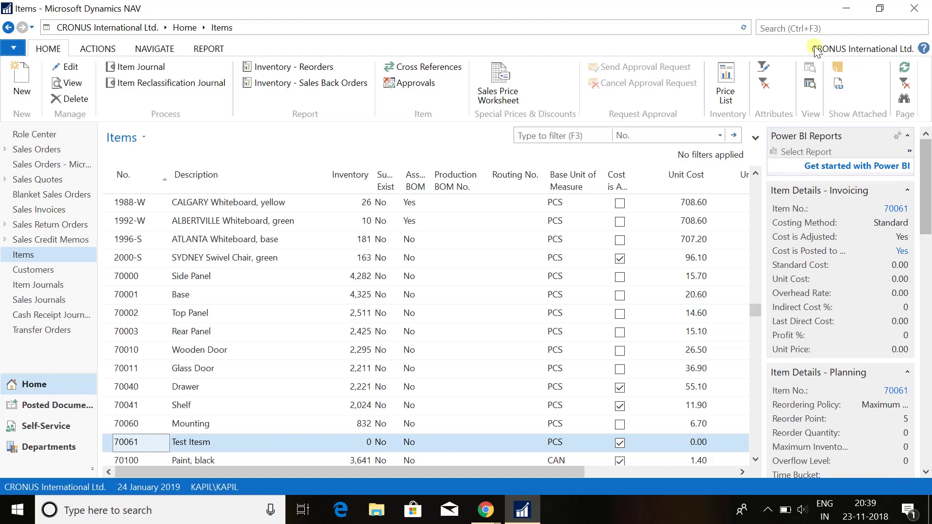
{"action": "left_click", "coordinate": [809, 27]}
{"action": "type", "text": "purc"}
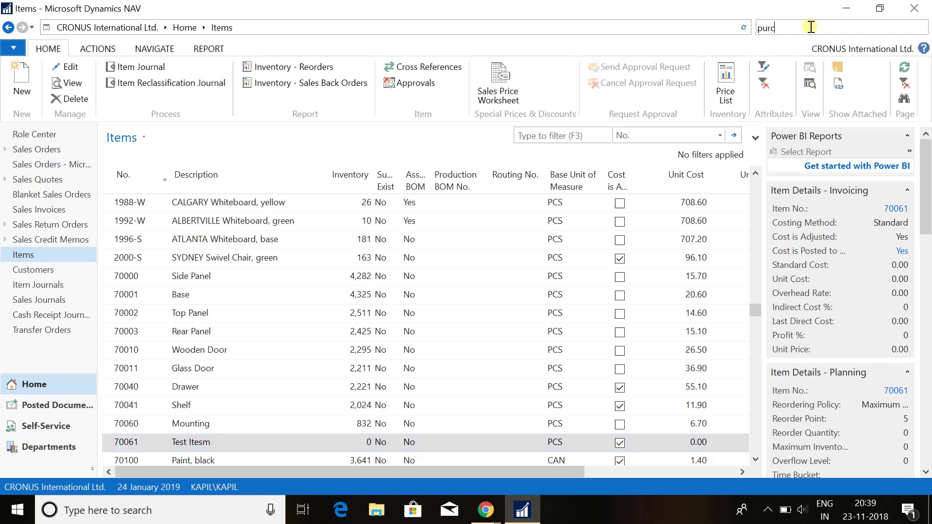
{"action": "type", "text": "hase order"}
{"action": "key", "text": "Return"}
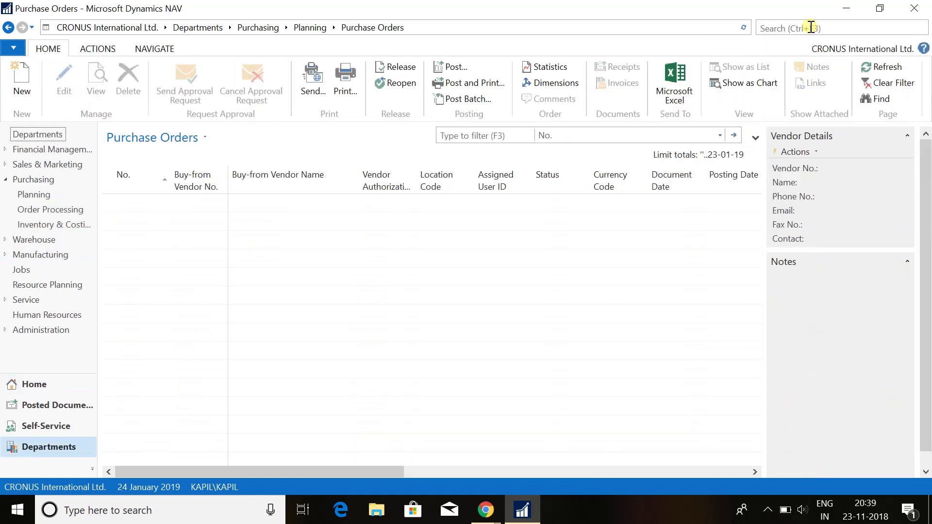
{"action": "left_click", "coordinate": [21, 86]}
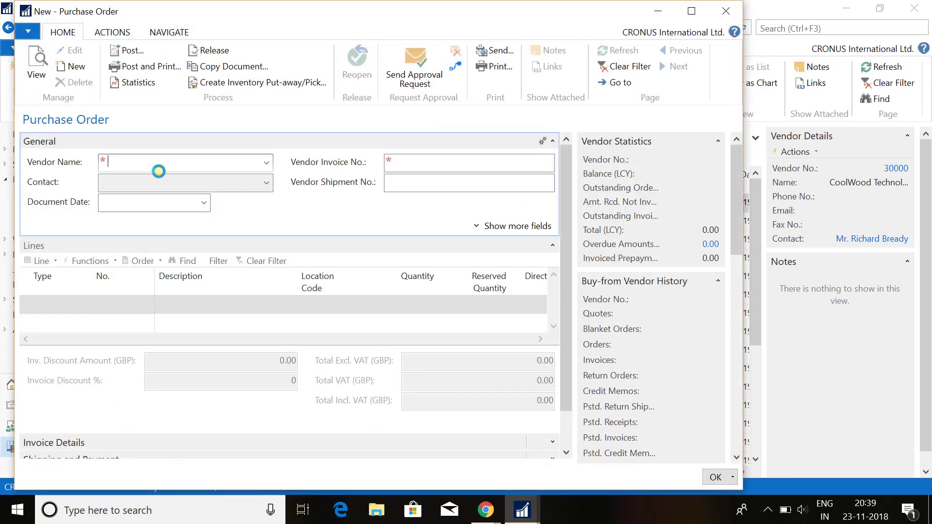
- Set the new order's vendor to 10000 (London Postmaster), then bring the order back to front
{"action": "type", "text": "1000"}
{"action": "type", "text": "0"}
{"action": "key", "text": "Tab"}
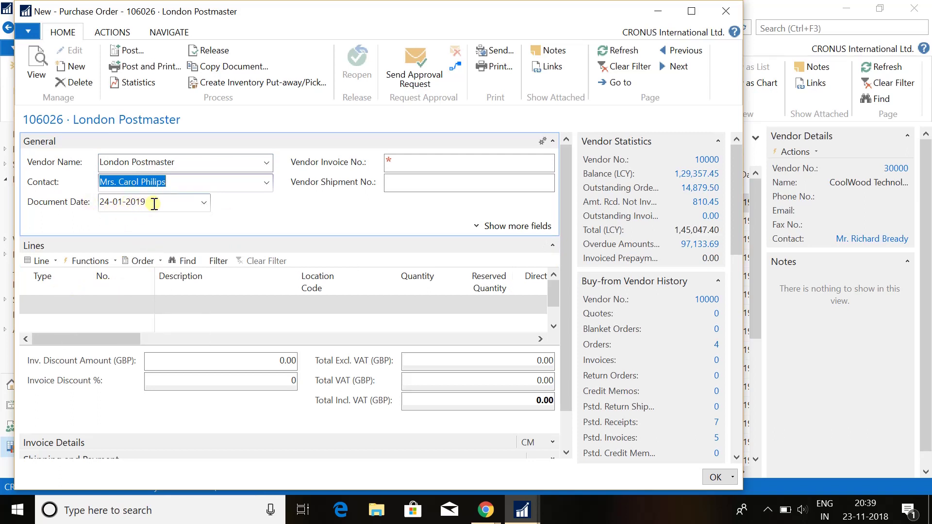
{"action": "mouse_move", "coordinate": [522, 510]}
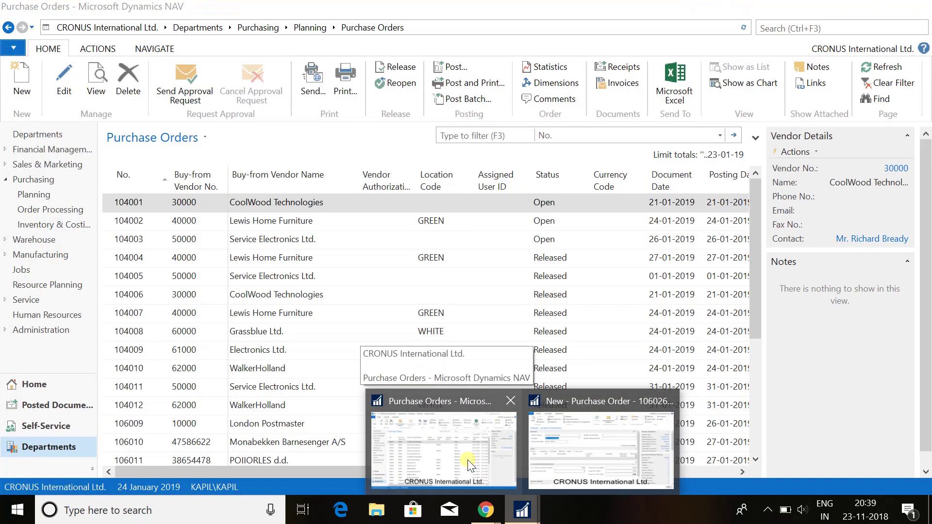
{"action": "left_click", "coordinate": [469, 465]}
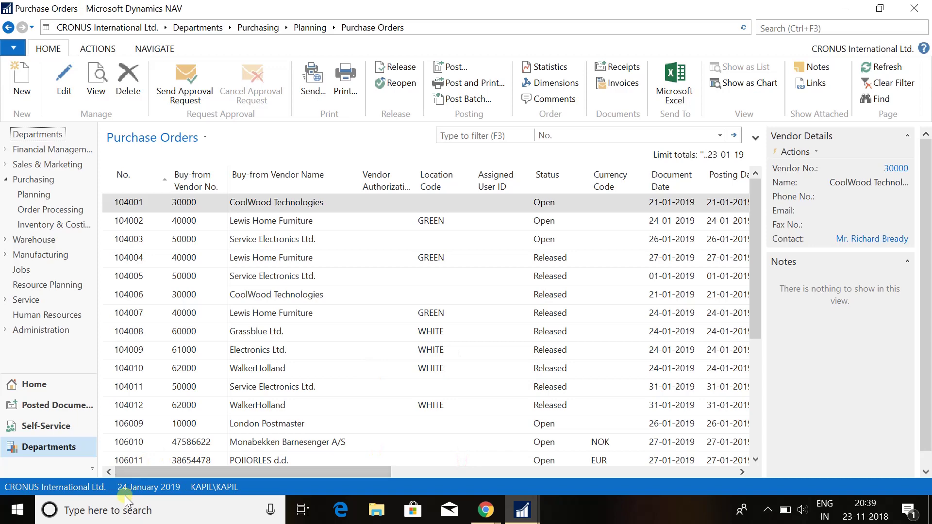
{"action": "left_click_drag", "start_coordinate": [125, 497], "coordinate": [163, 488]}
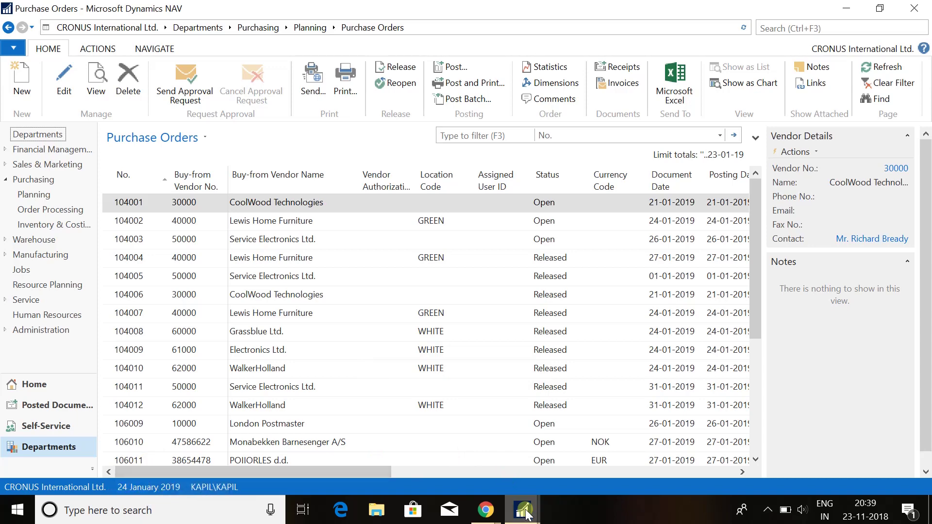
{"action": "left_click", "coordinate": [578, 468]}
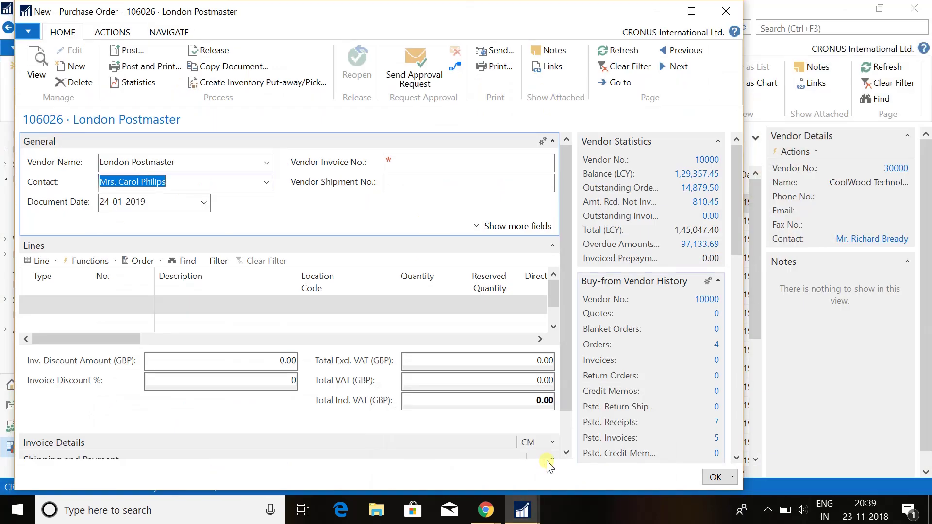
- Add an Item line for 70061 with quantity 2 and check its 2,000.00 direct unit cost
{"action": "left_click", "coordinate": [49, 310]}
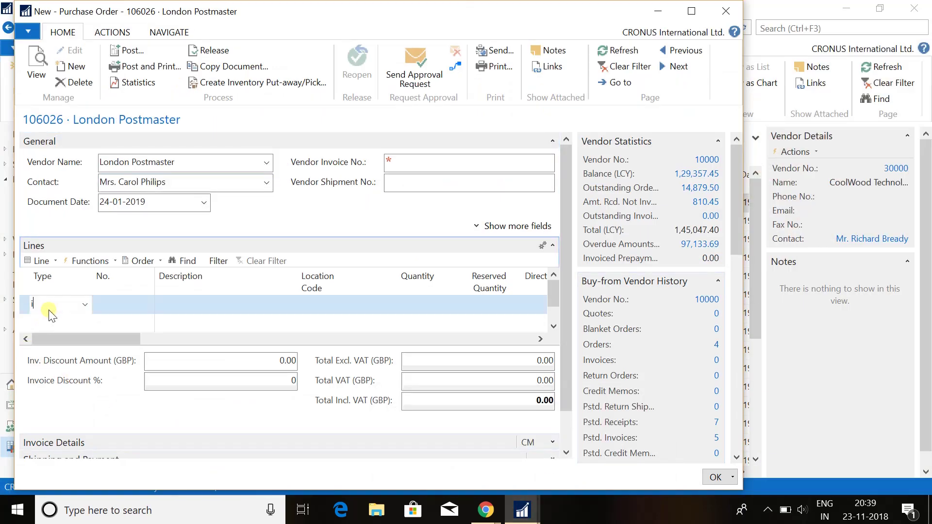
{"action": "type", "text": "Item"}
{"action": "key", "text": "Tab"}
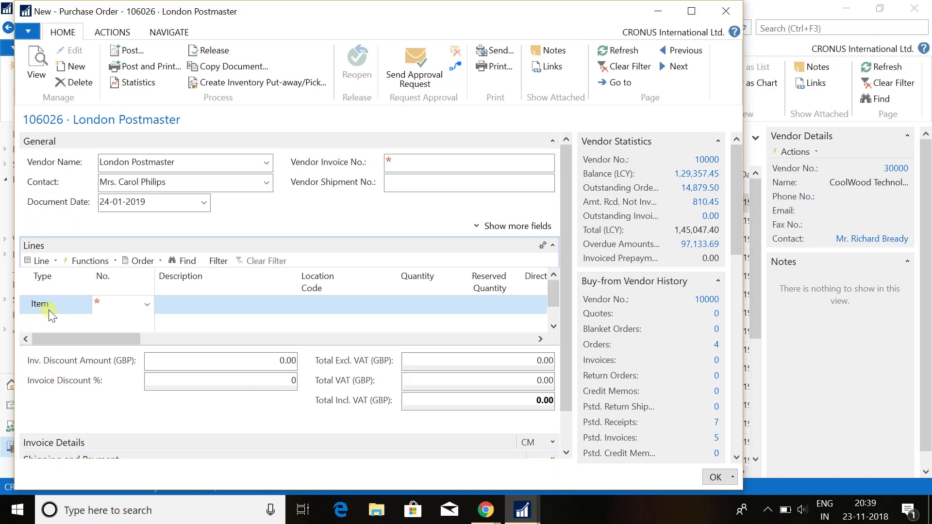
{"action": "type", "text": "700"}
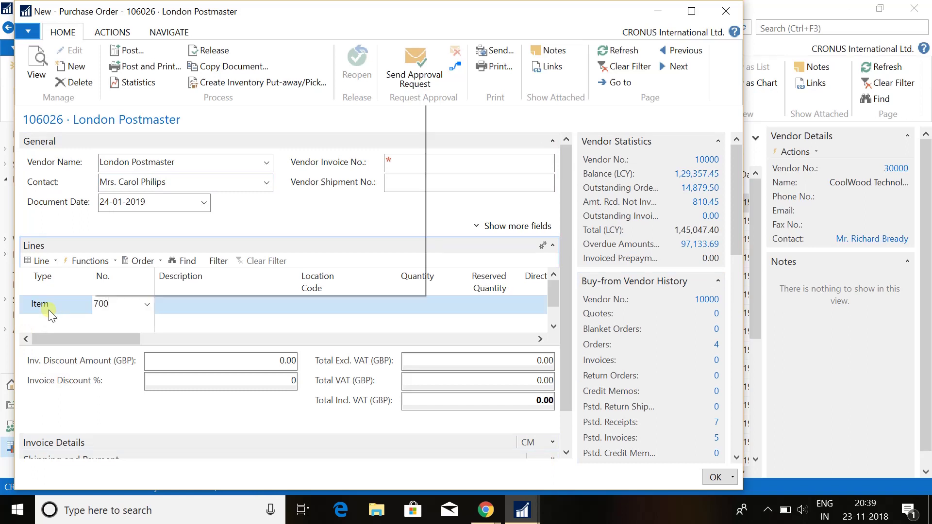
{"action": "type", "text": "61"}
{"action": "key", "text": "Escape"}
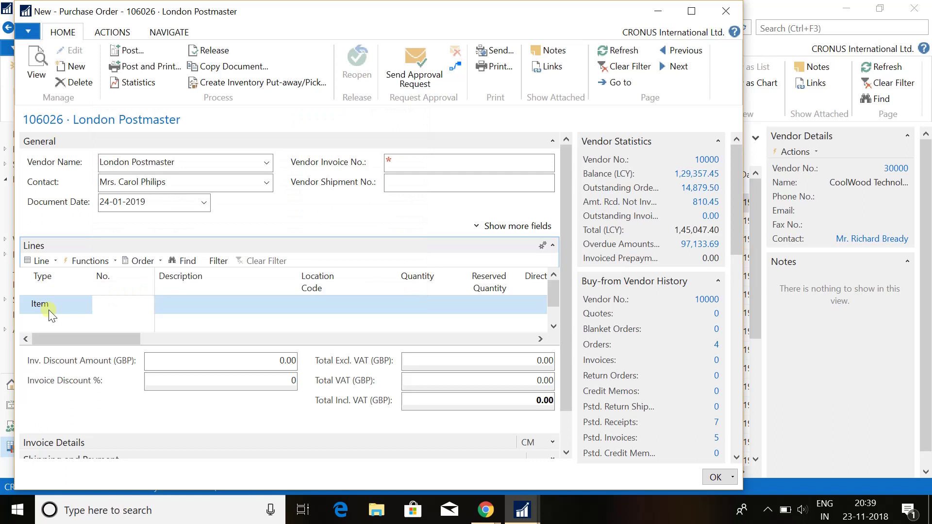
{"action": "key", "text": "Tab"}
{"action": "type", "text": "70061"}
{"action": "key", "text": "Tab"}
{"action": "key", "text": "Tab"}
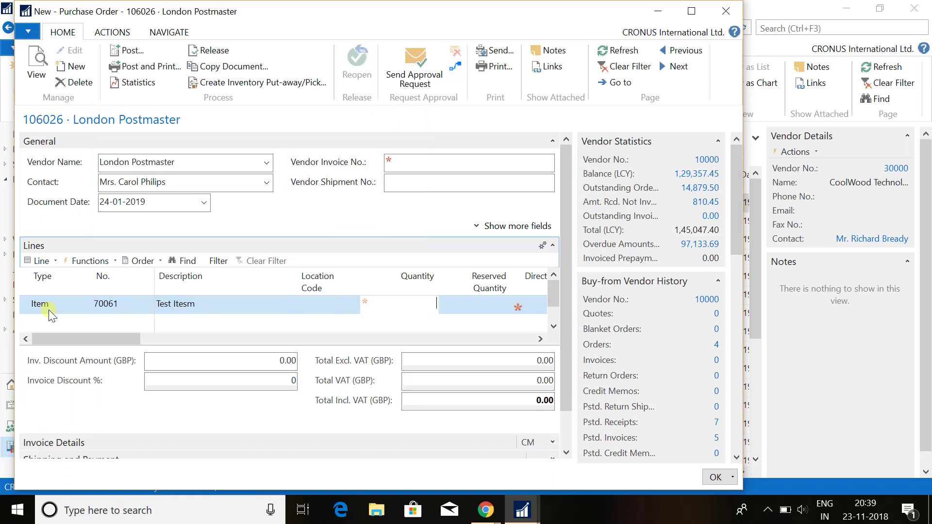
{"action": "type", "text": "2"}
{"action": "key", "text": "Tab"}
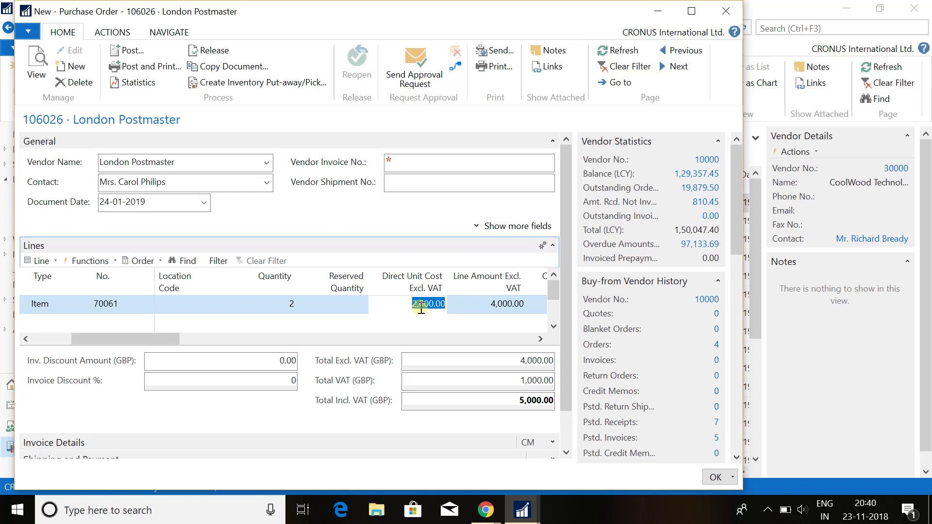
{"action": "left_click", "coordinate": [422, 308]}
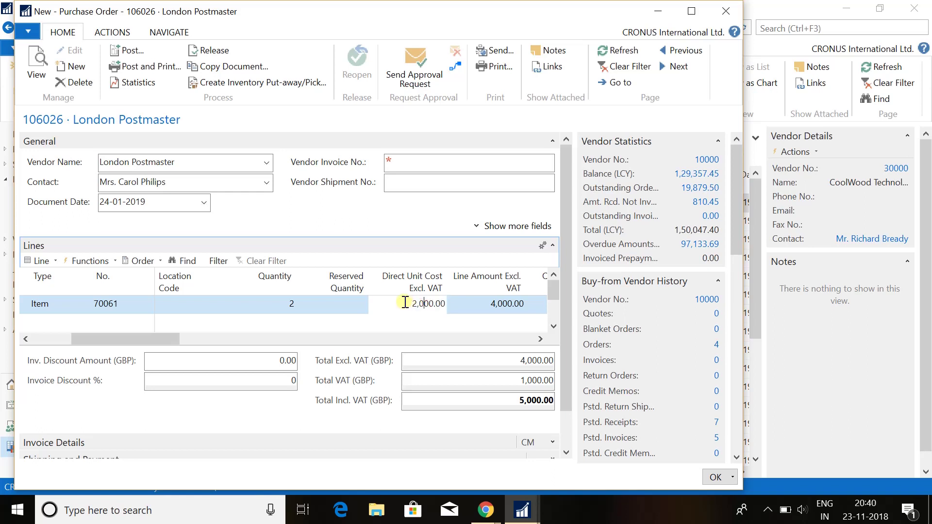
{"action": "double_click", "coordinate": [406, 302]}
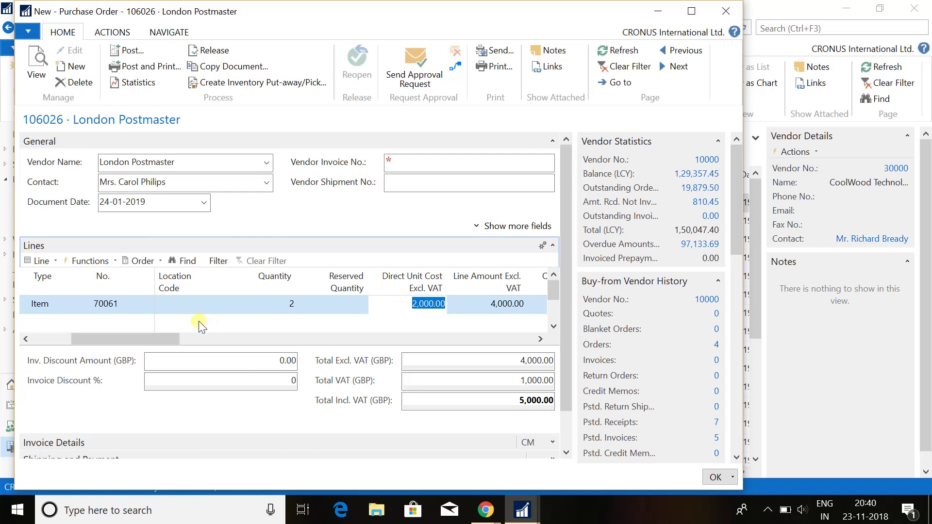
- From the line's item lookup, reopen item 70061's vendor catalog and vendor 10000's purchase prices
{"action": "left_click", "coordinate": [122, 304]}
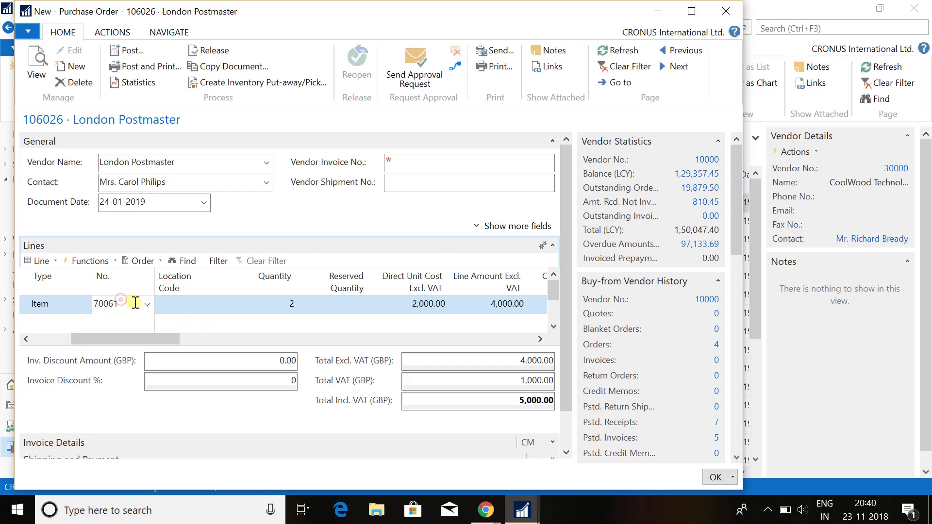
{"action": "left_click", "coordinate": [147, 304]}
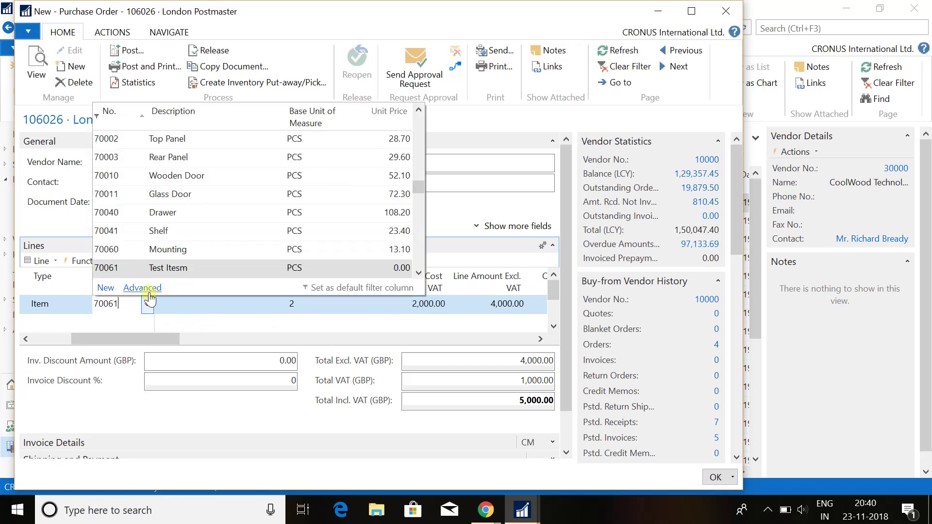
{"action": "left_click", "coordinate": [148, 289]}
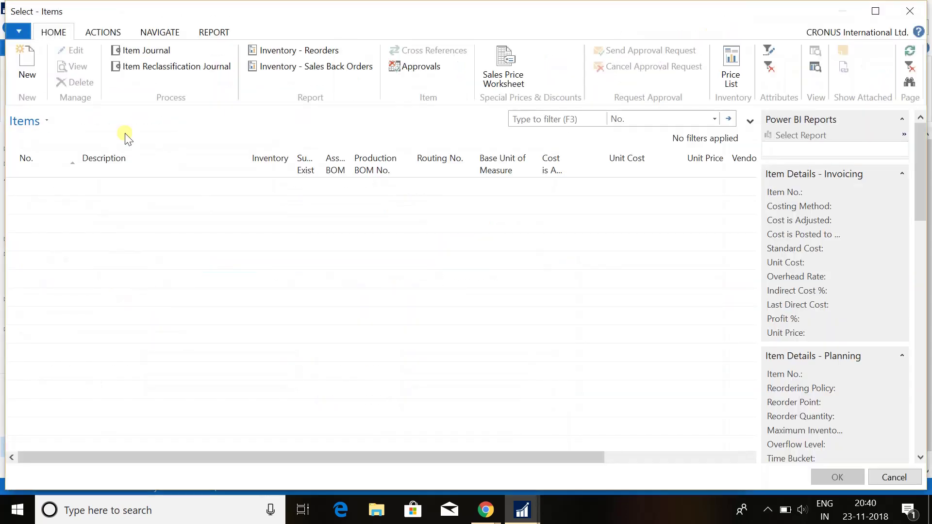
{"action": "left_click", "coordinate": [73, 51]}
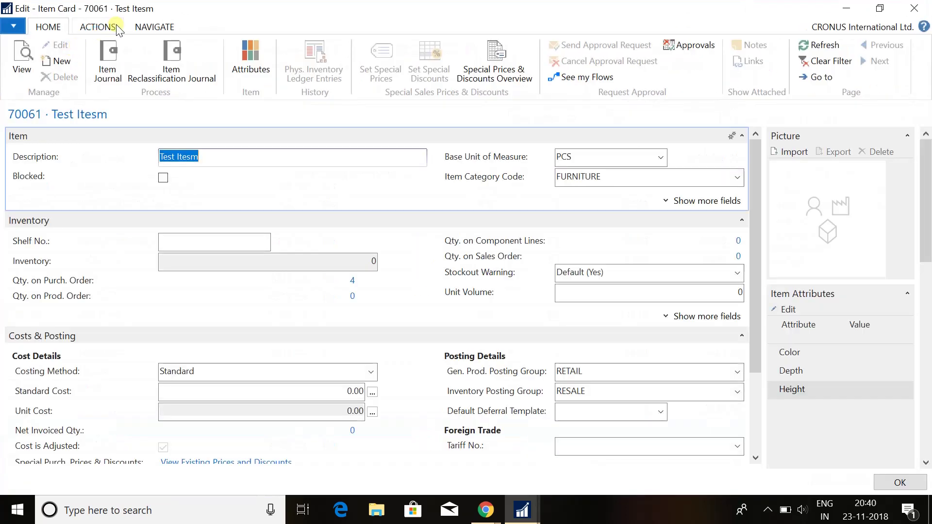
{"action": "left_click", "coordinate": [154, 28]}
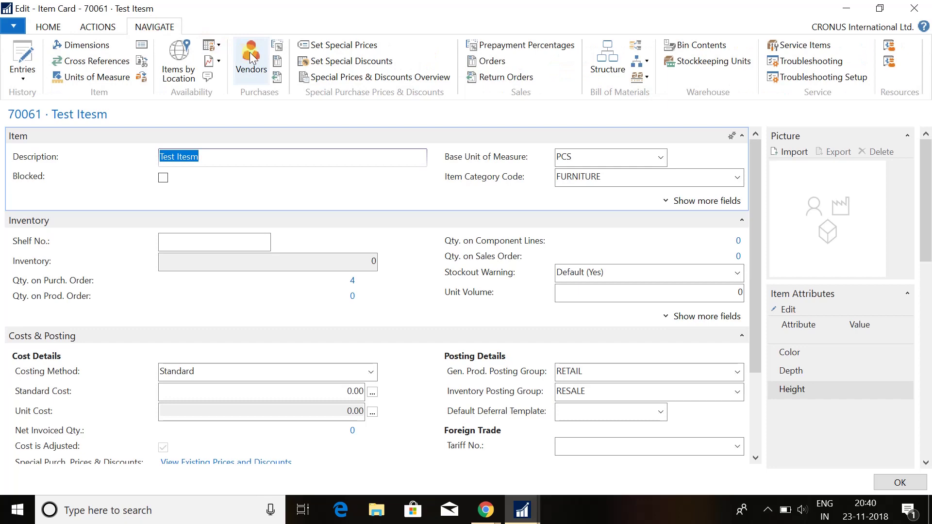
{"action": "left_click", "coordinate": [250, 52]}
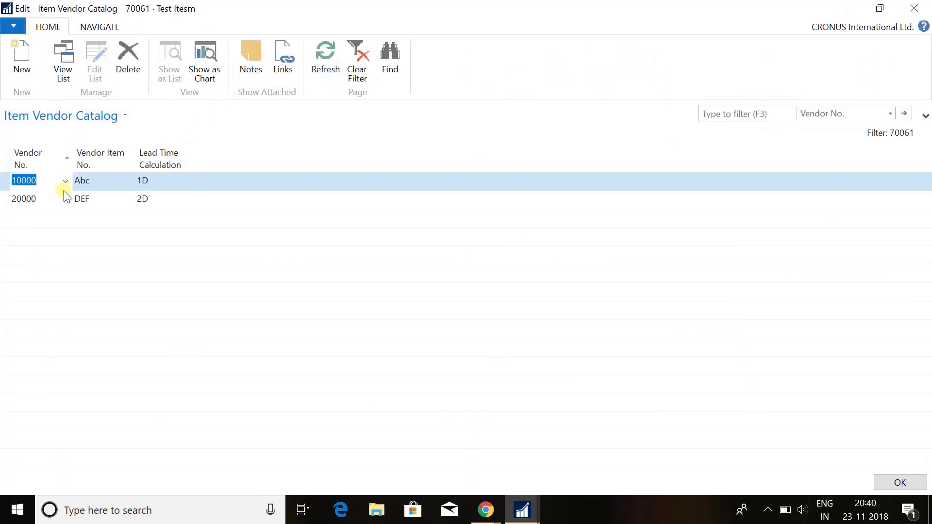
{"action": "left_click", "coordinate": [103, 28]}
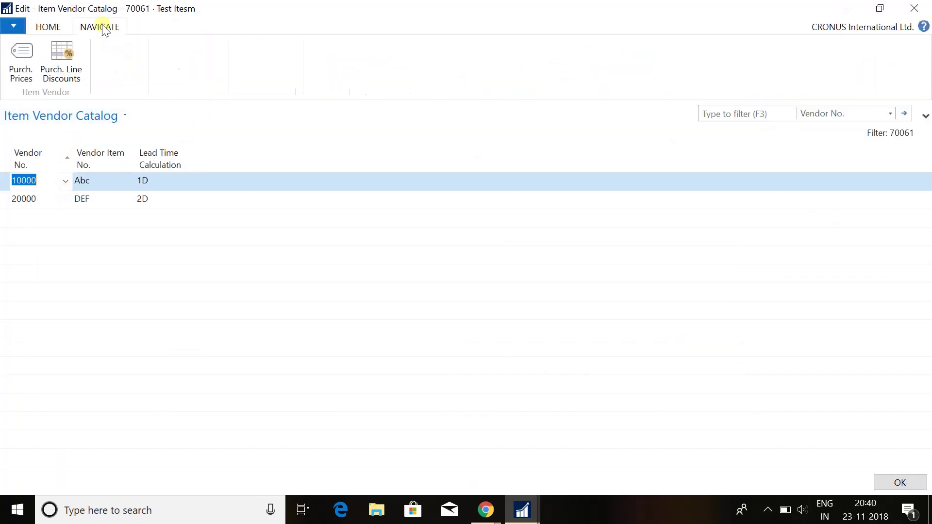
{"action": "left_click", "coordinate": [30, 56]}
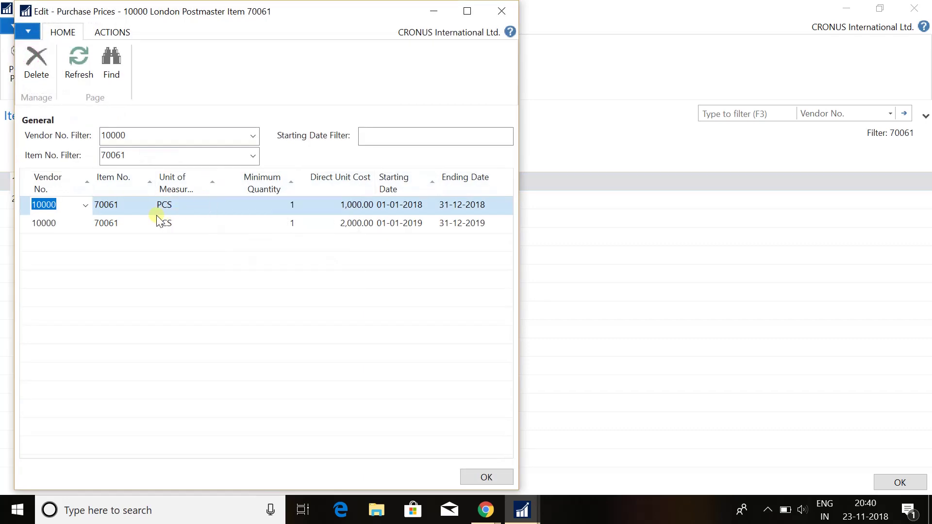
- Confirm the 2019 price line shows a 2,000.00 direct unit cost, then close Purchase Prices
{"action": "left_click", "coordinate": [409, 225]}
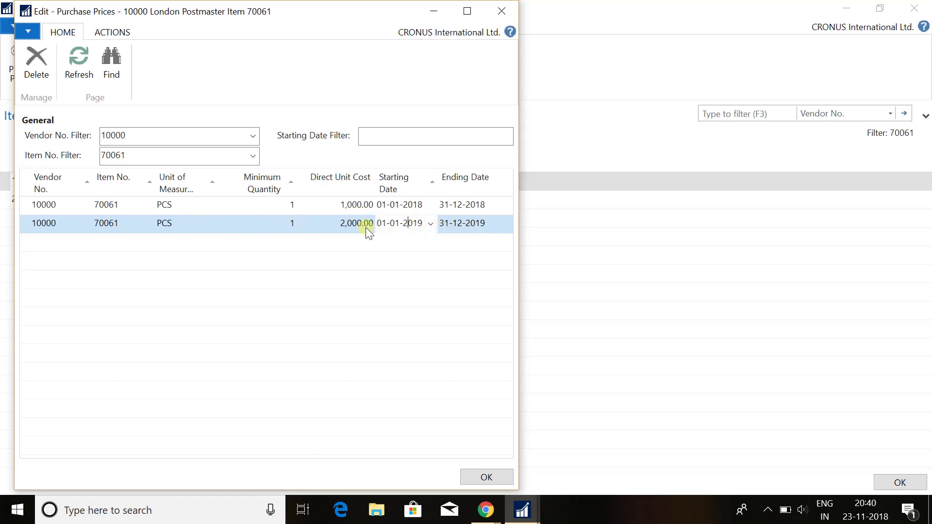
{"action": "left_click", "coordinate": [339, 226]}
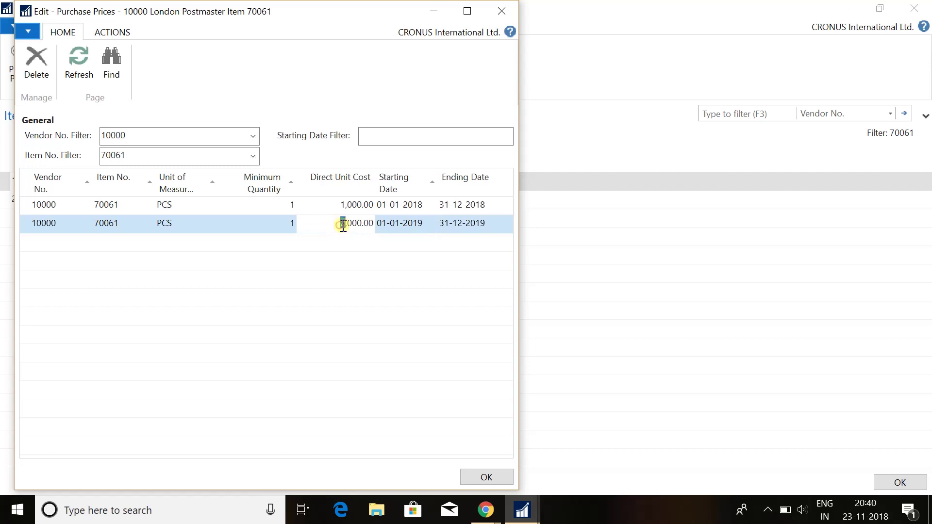
{"action": "left_click_drag", "start_coordinate": [340, 225], "coordinate": [367, 227]}
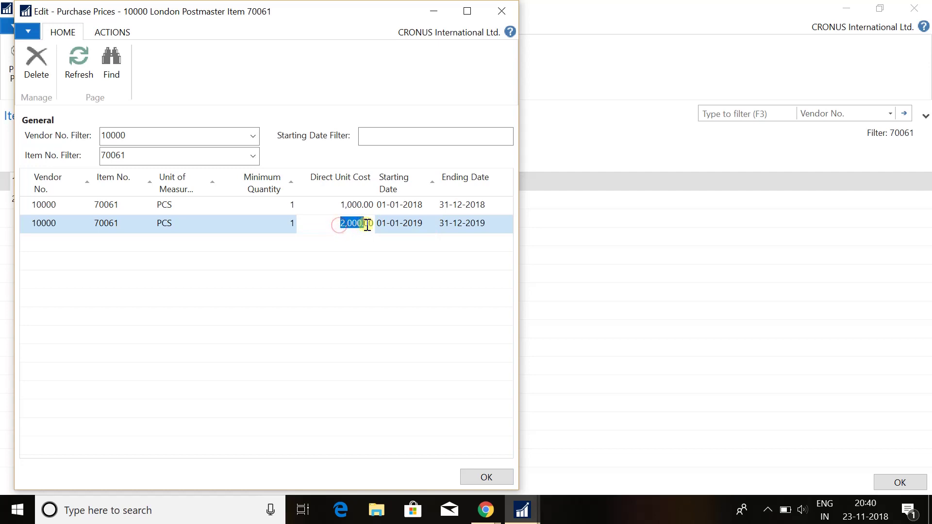
{"action": "left_click", "coordinate": [486, 478]}
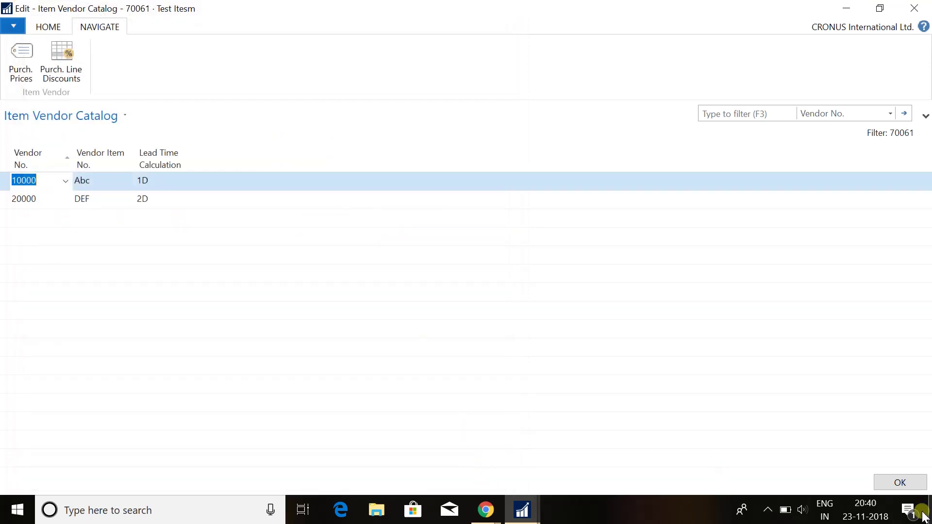
- Close the Item Vendor Catalog to return to the Test Itesm (70061) item card
{"action": "left_click", "coordinate": [904, 485]}
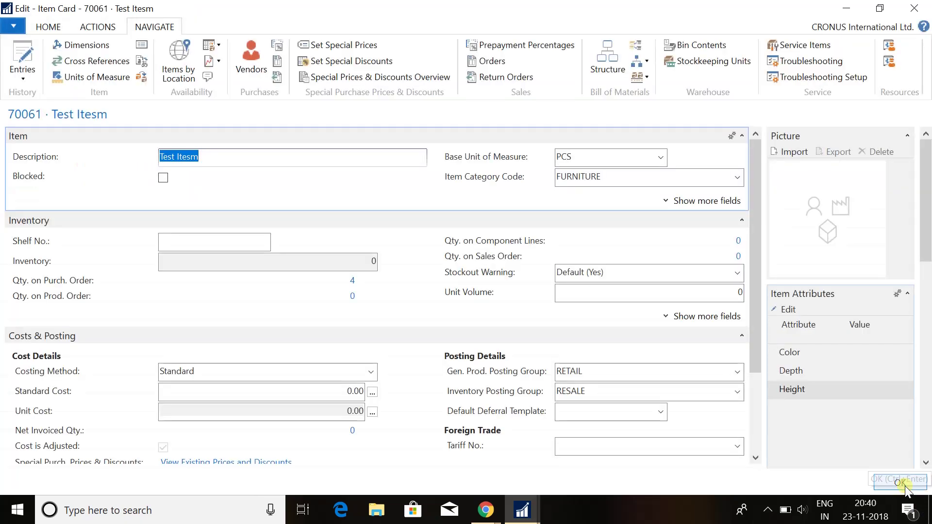